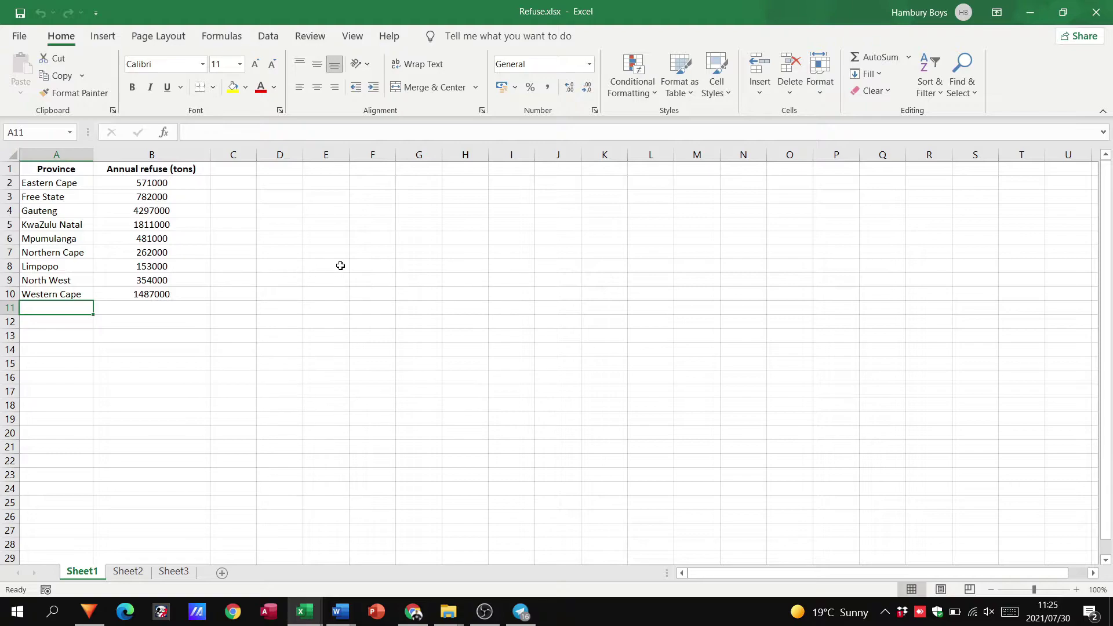
Select the province refuse table A1:B10, including its headings
{"action": "left_click", "coordinate": [385, 266]}
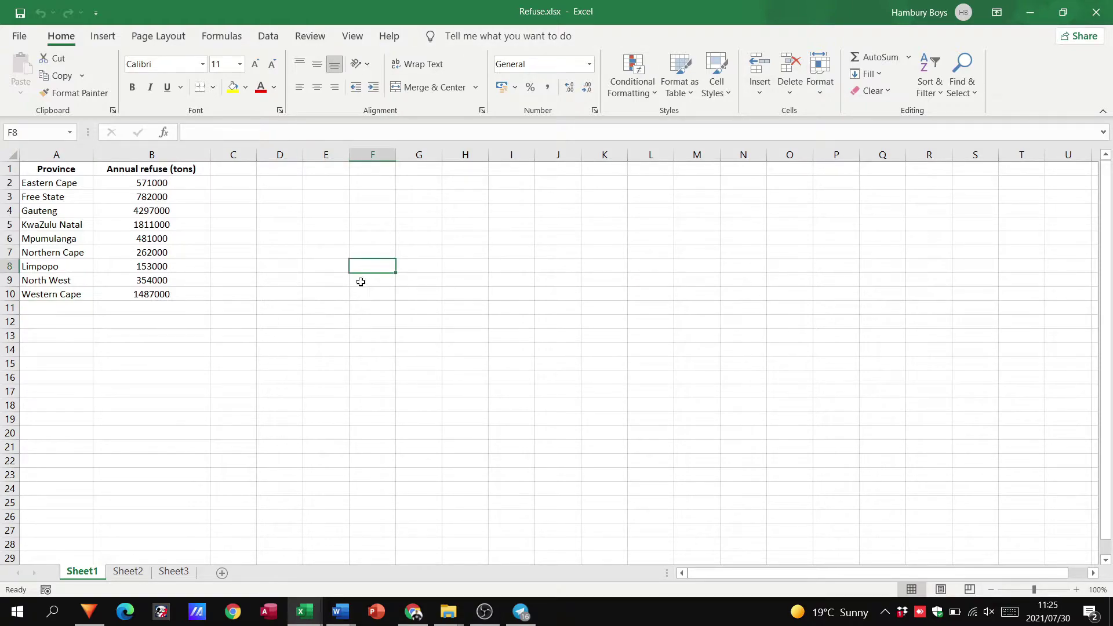
{"action": "left_click", "coordinate": [67, 174]}
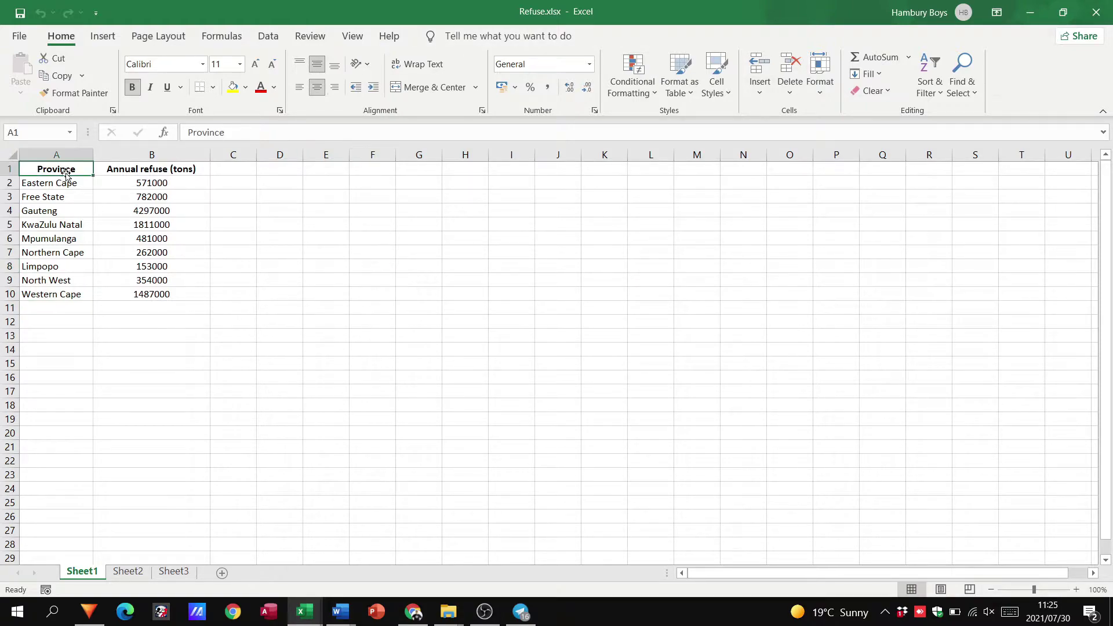
{"action": "left_click", "coordinate": [66, 182]}
{"action": "left_click_drag", "start_coordinate": [66, 182], "coordinate": [50, 315]}
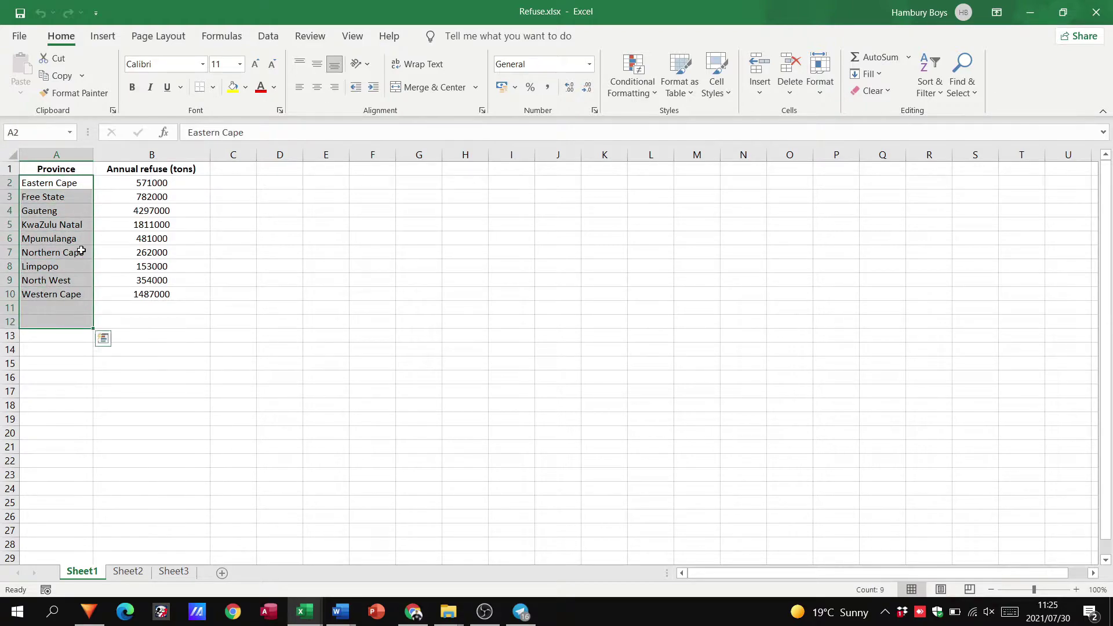
{"action": "left_click", "coordinate": [136, 169]}
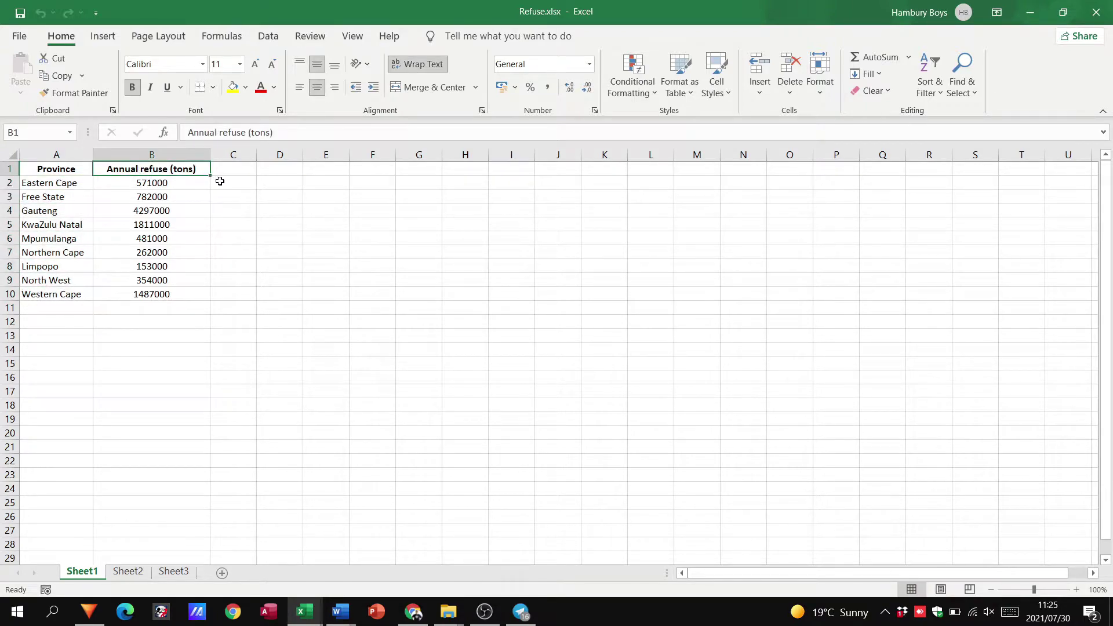
{"action": "left_click_drag", "start_coordinate": [189, 182], "coordinate": [191, 294]}
{"action": "left_click", "coordinate": [275, 266]}
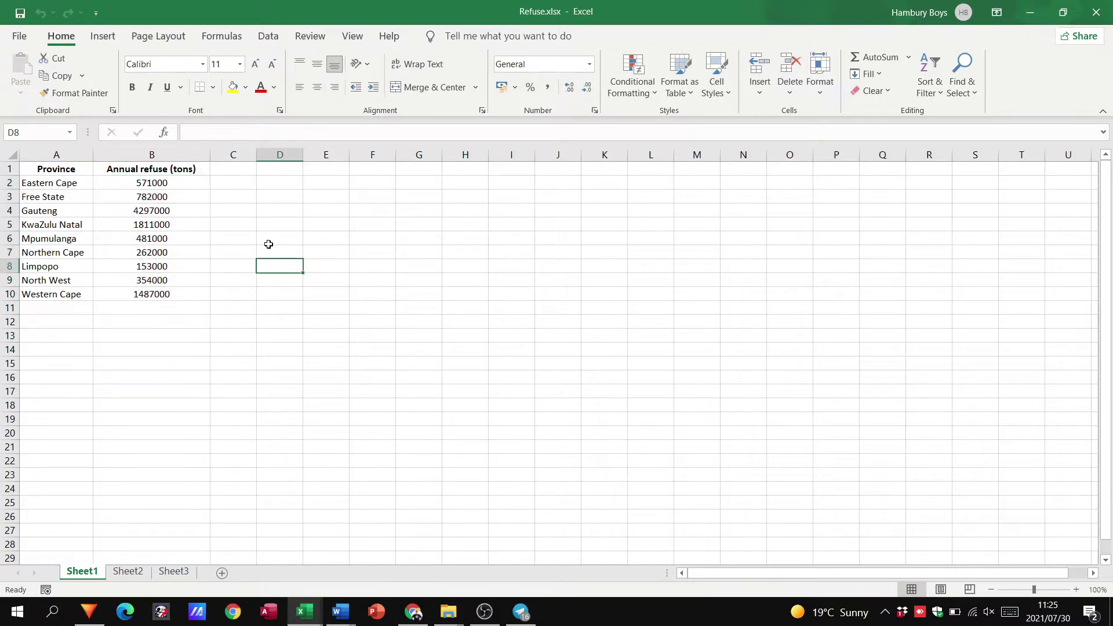
{"action": "left_click", "coordinate": [53, 169]}
{"action": "left_click_drag", "start_coordinate": [61, 171], "coordinate": [154, 293]}
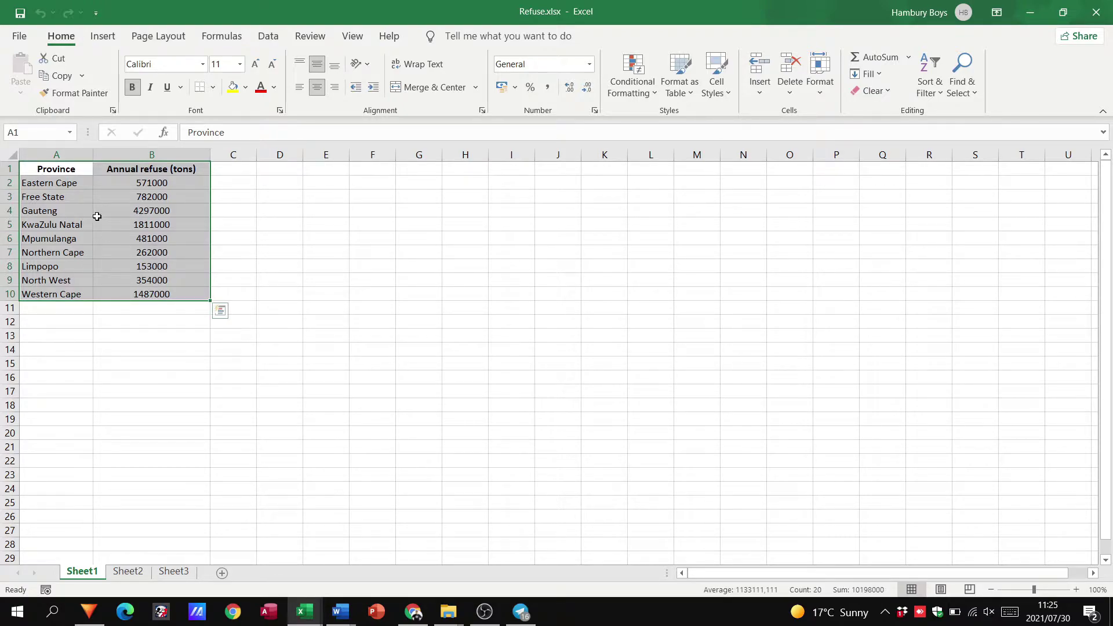
Insert a 3-D pie chart of the selected refuse data
{"action": "left_click", "coordinate": [110, 41]}
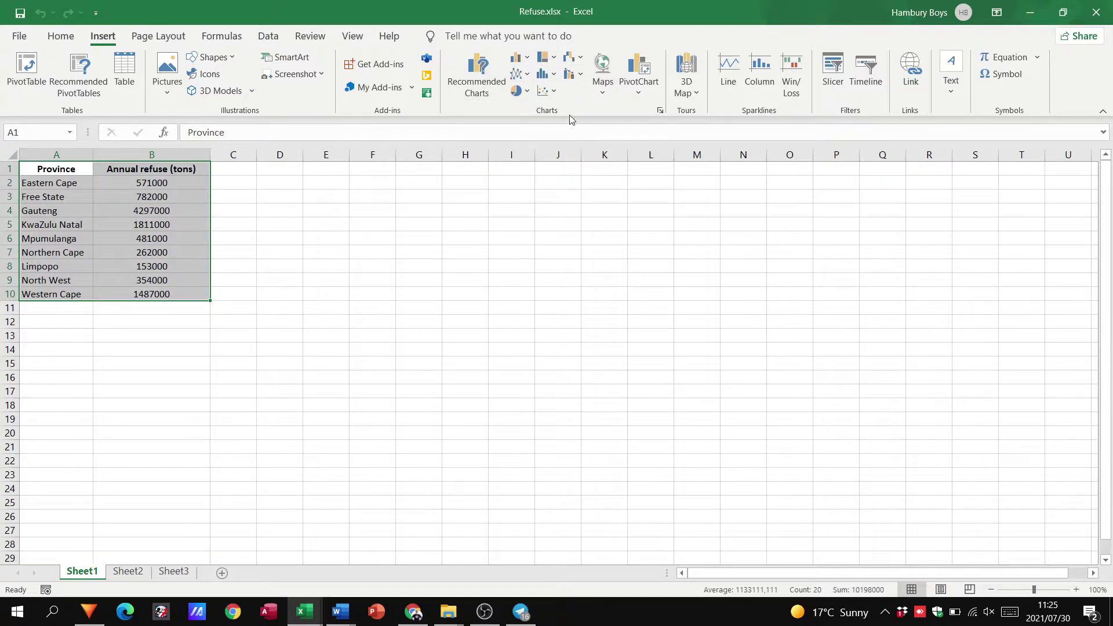
{"action": "left_click", "coordinate": [529, 92]}
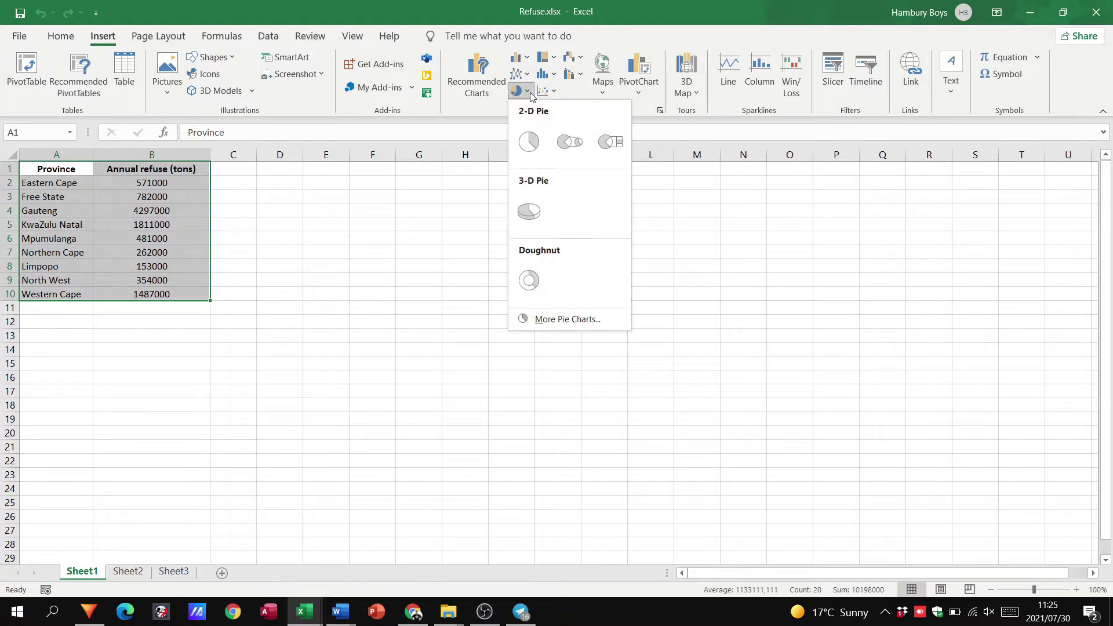
{"action": "left_click", "coordinate": [529, 212]}
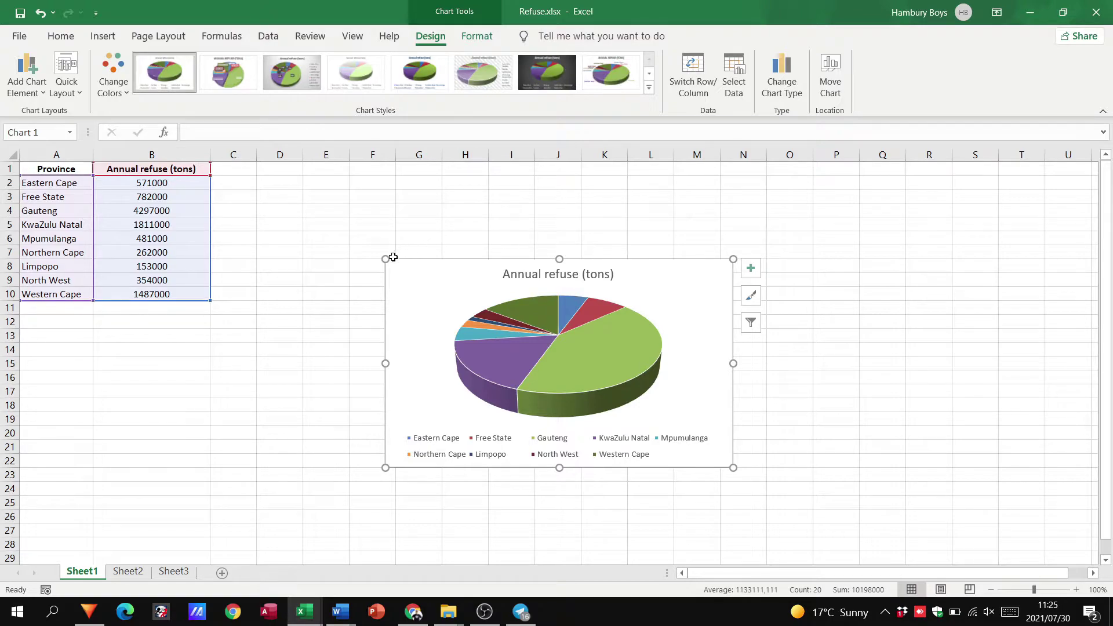
Resize the pie chart, leave the chart type unchanged, and apply a dark style with slice labels
{"action": "mouse_move", "coordinate": [384, 261]}
{"action": "left_mouse_down"}
{"action": "mouse_move", "coordinate": [295, 219]}
{"action": "mouse_move", "coordinate": [384, 245]}
{"action": "left_mouse_up"}
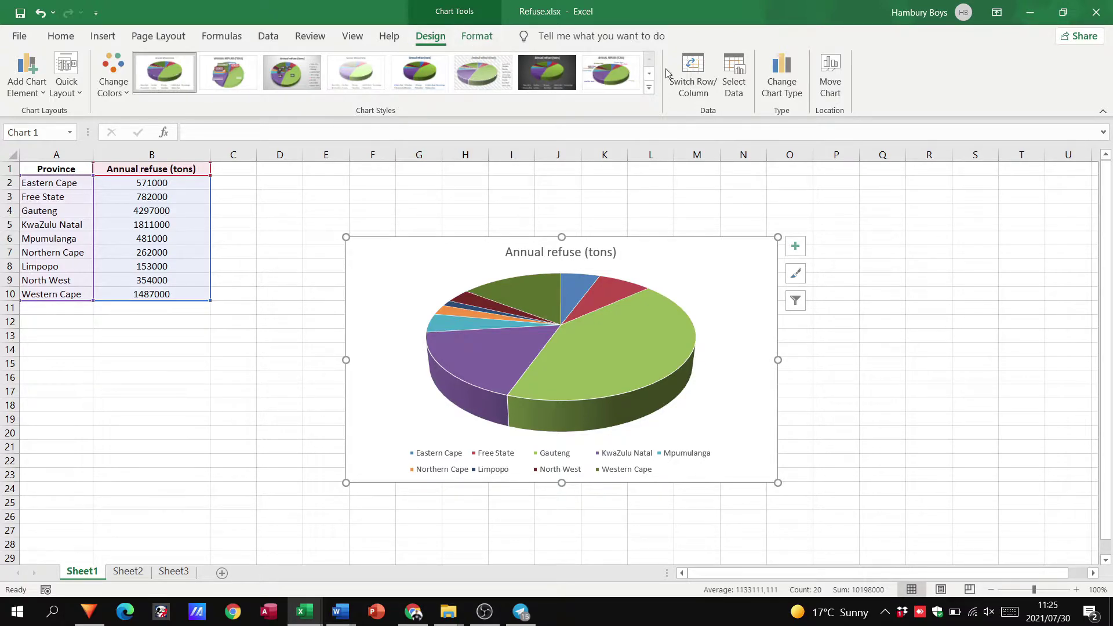
{"action": "left_click", "coordinate": [780, 93]}
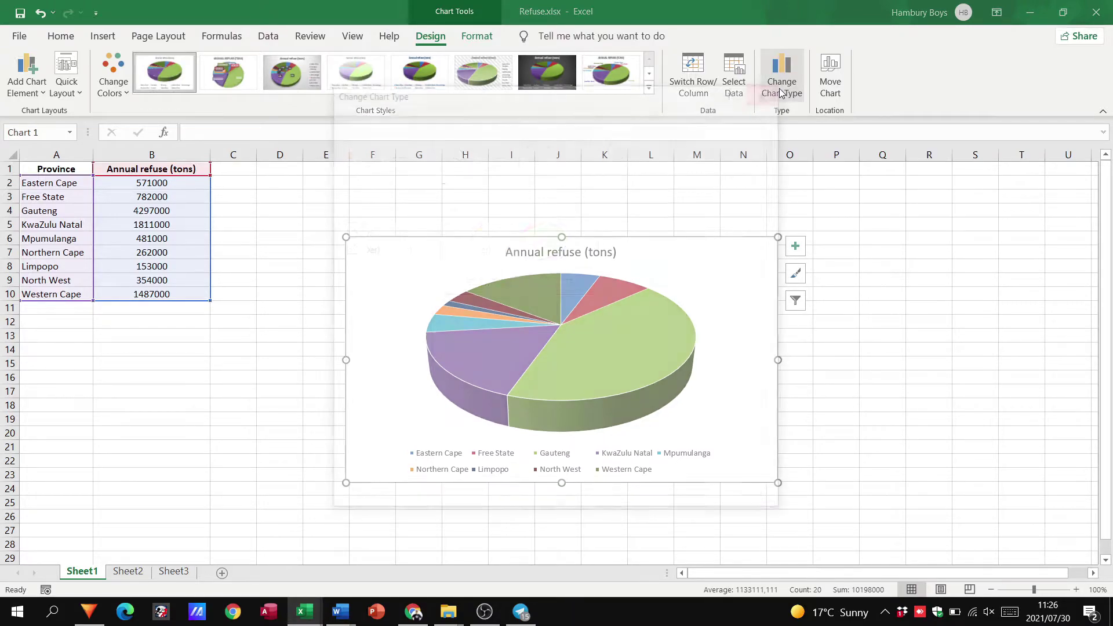
{"action": "mouse_move", "coordinate": [465, 219]}
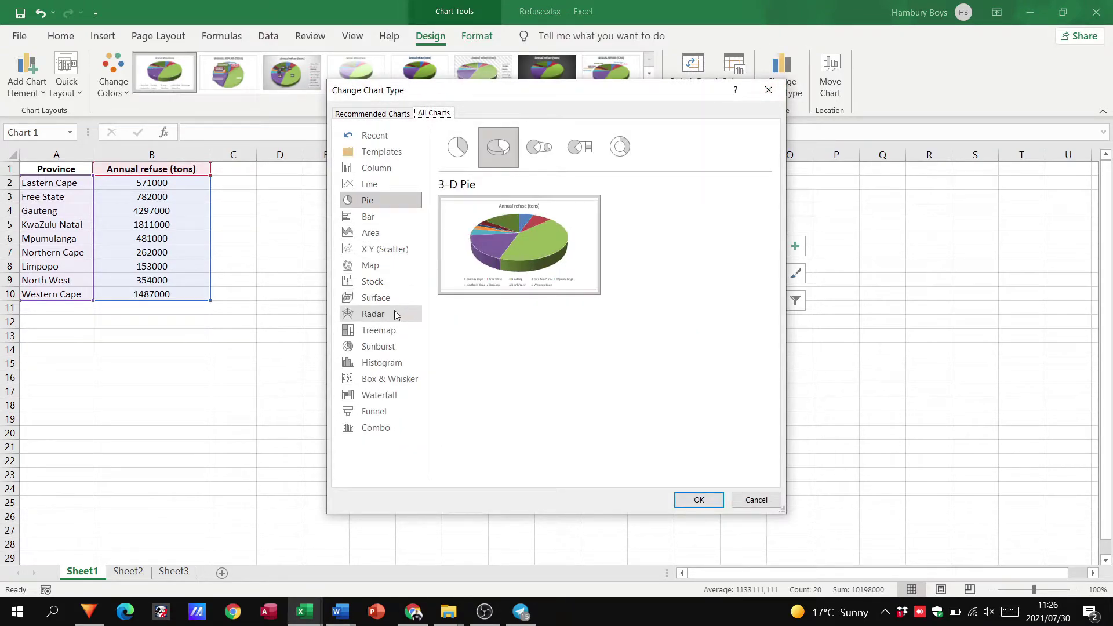
{"action": "left_click", "coordinate": [769, 91]}
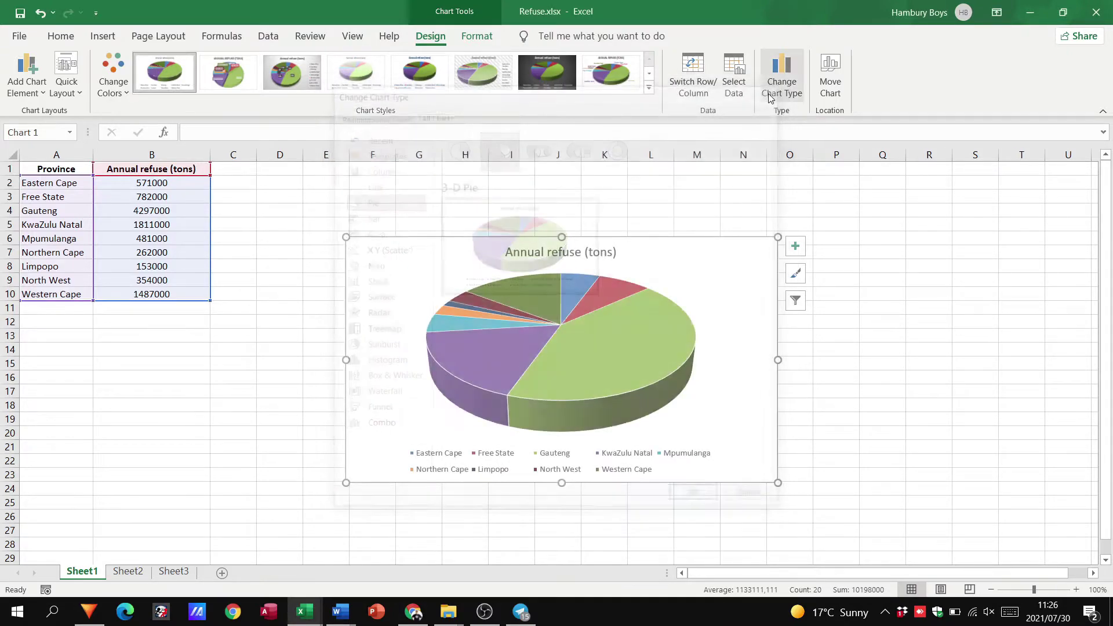
{"action": "left_click", "coordinate": [610, 72]}
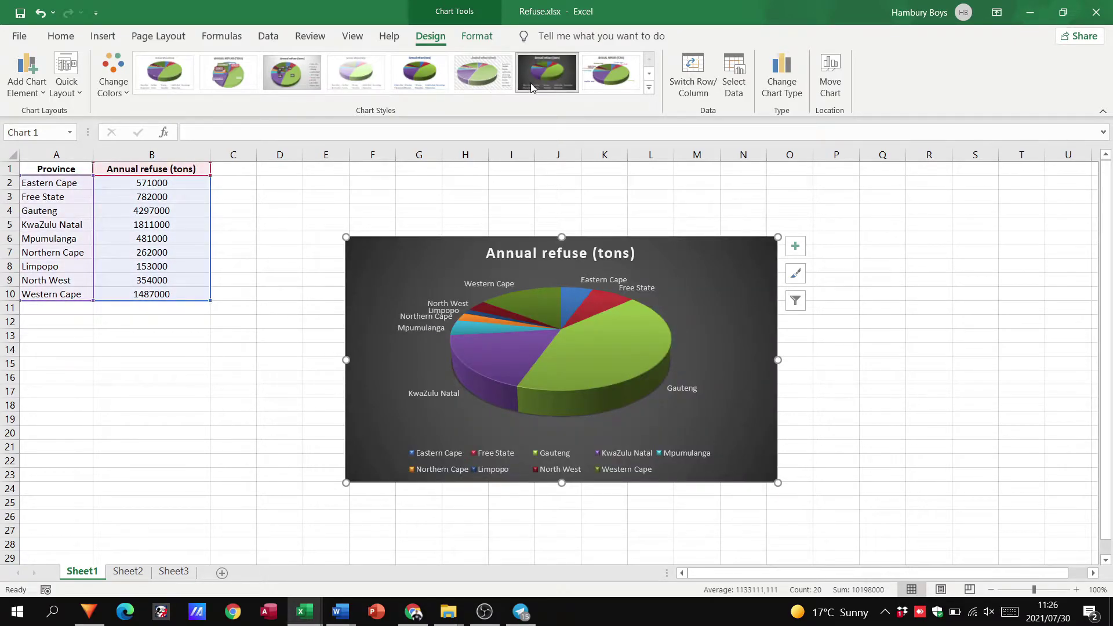
Apply the dark chart style and toggle the chart title off and back on
{"action": "left_click", "coordinate": [531, 87]}
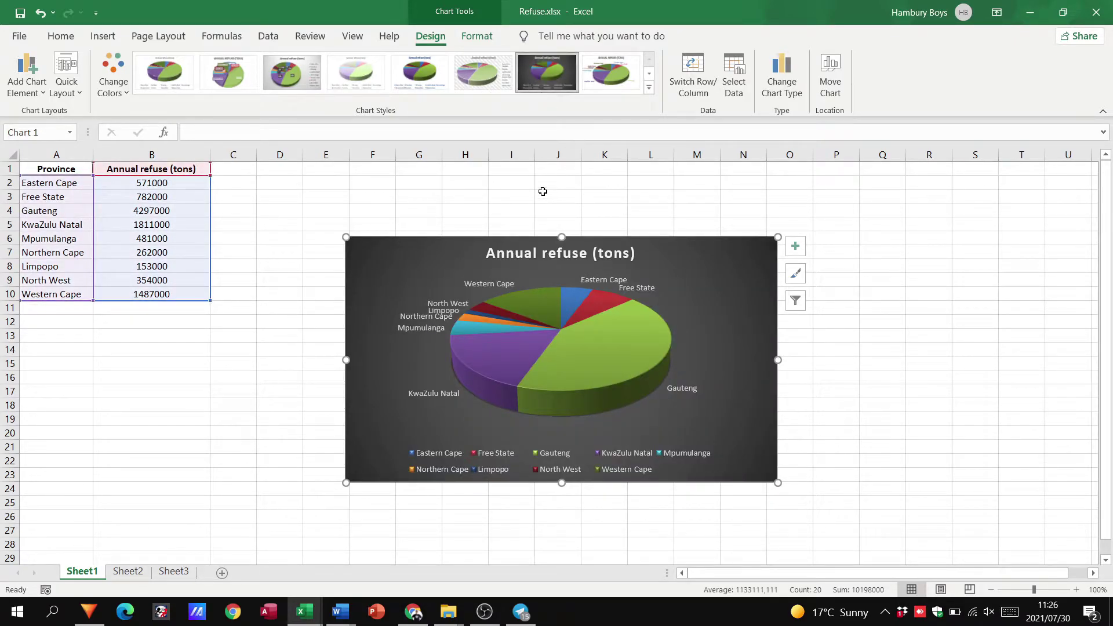
{"action": "left_click", "coordinate": [795, 248]}
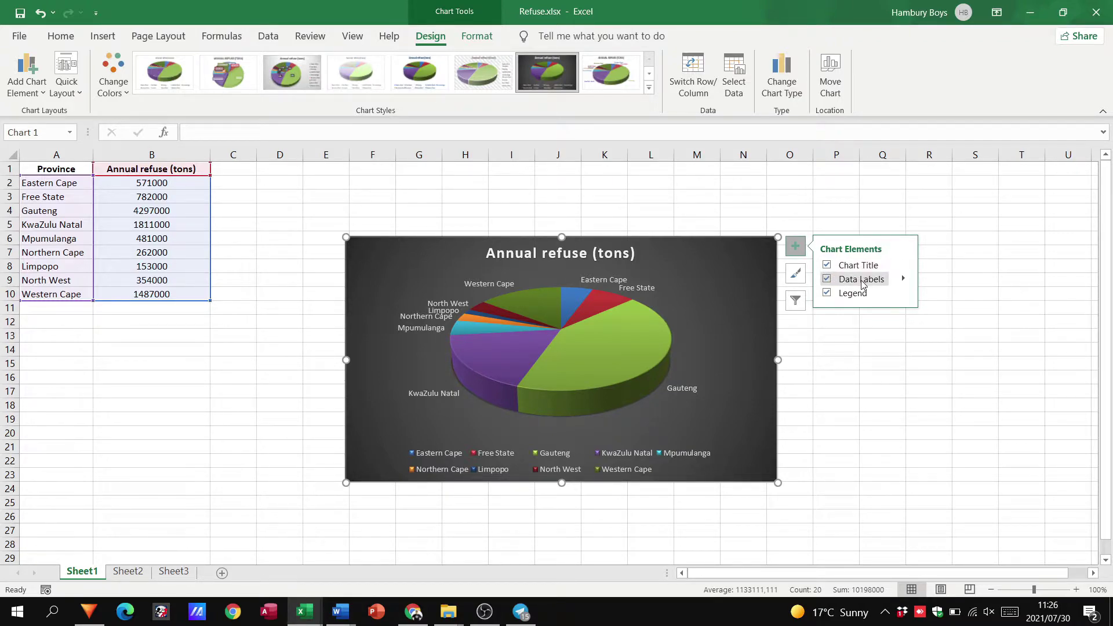
{"action": "left_click", "coordinate": [826, 267]}
{"action": "left_click", "coordinate": [826, 267]}
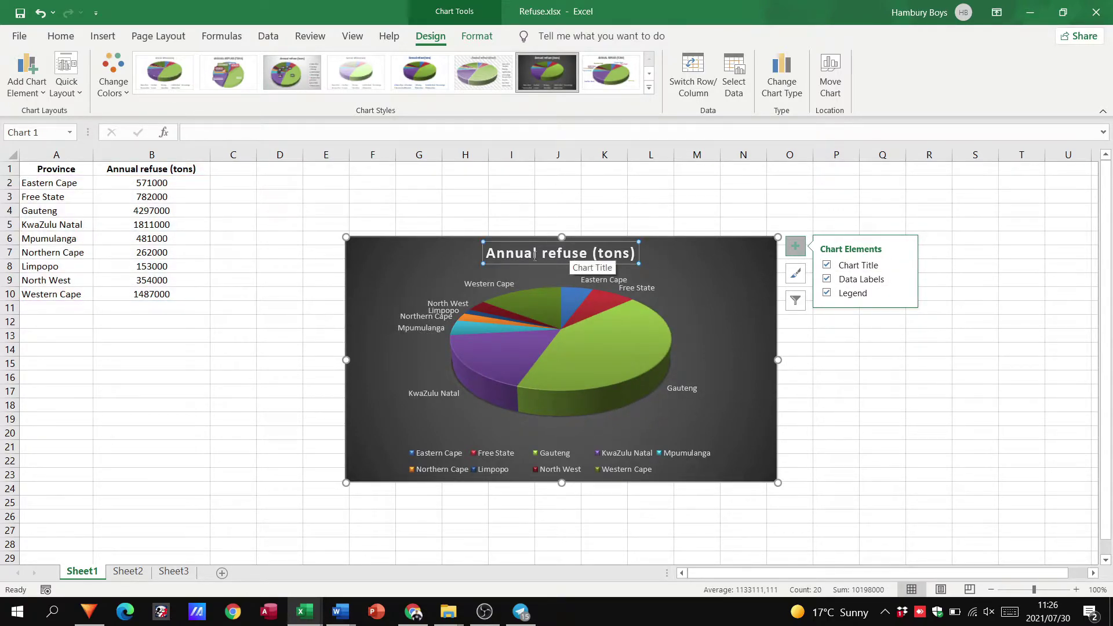
{"action": "left_click", "coordinate": [826, 267]}
{"action": "left_click", "coordinate": [826, 266]}
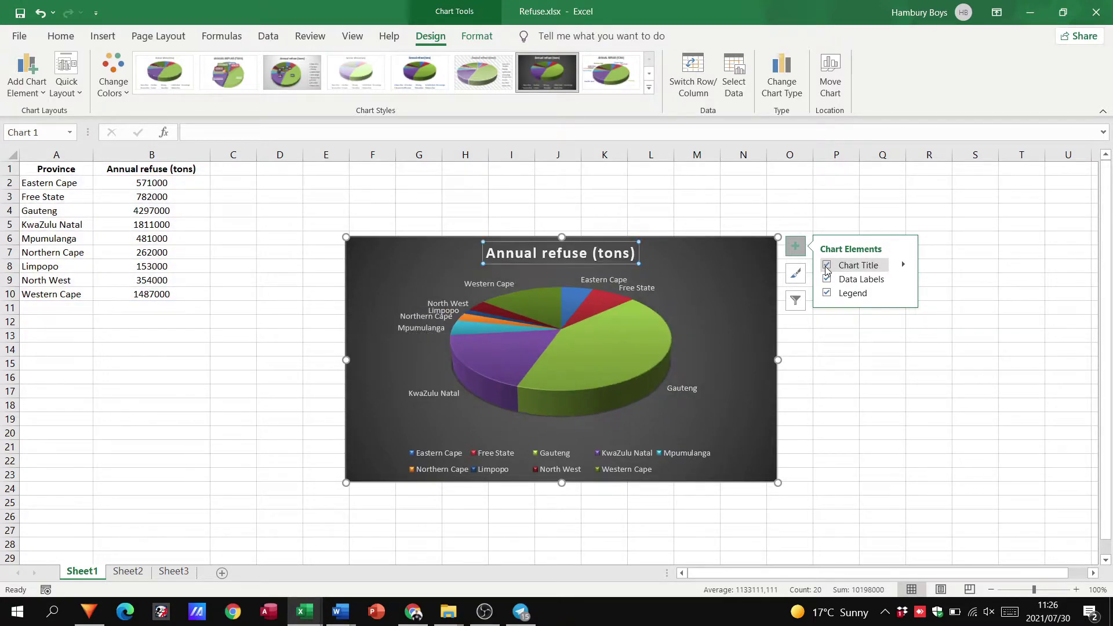
Replace 'refuse' in the chart title with 'fdfgdf' and show the title placement choices
{"action": "double_click", "coordinate": [573, 251]}
{"action": "type", "text": "fdfgdf"}
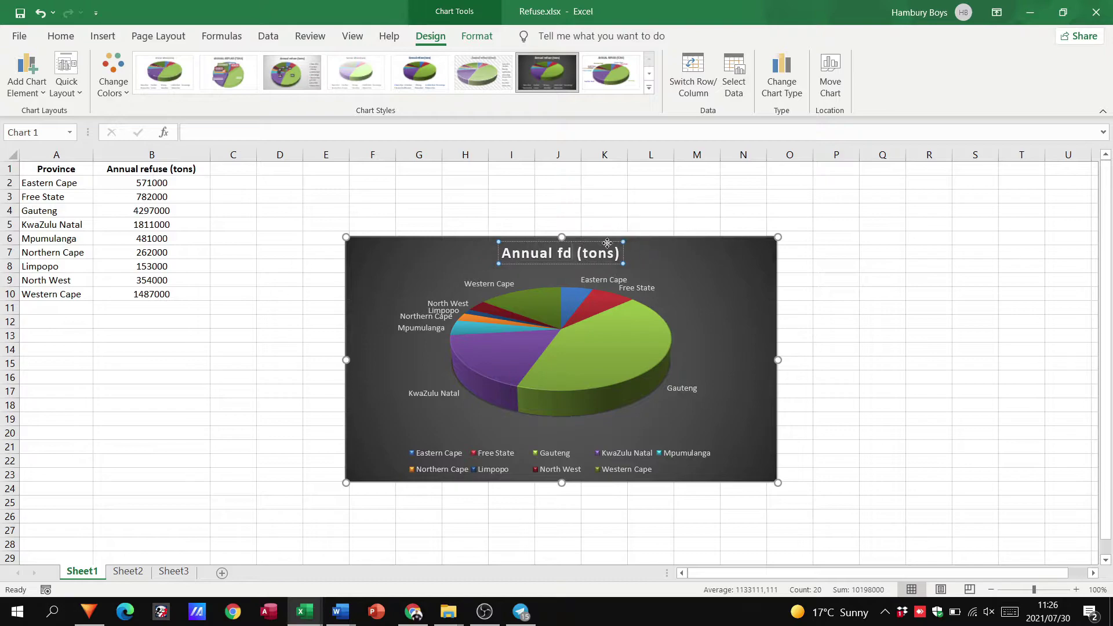
{"action": "left_click", "coordinate": [672, 226]}
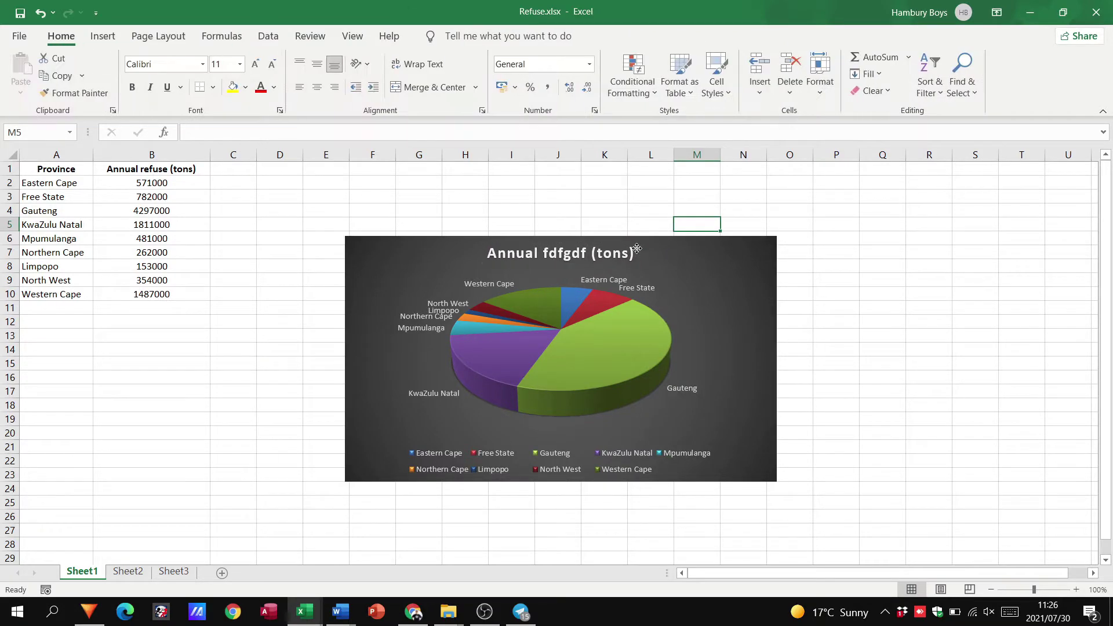
{"action": "left_click", "coordinate": [770, 260]}
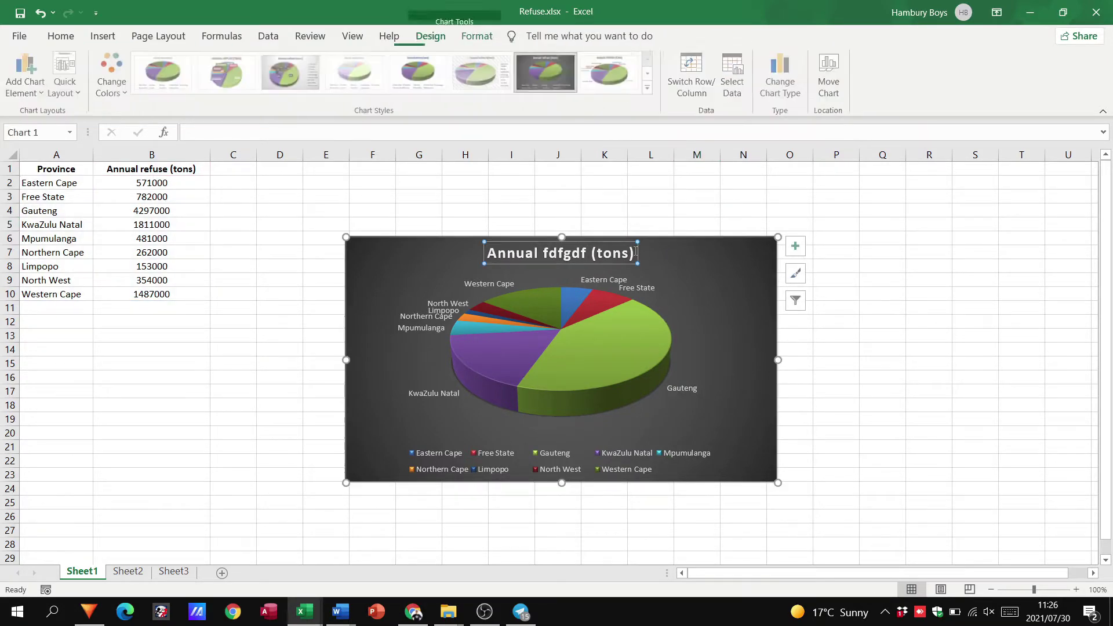
{"action": "left_click", "coordinate": [795, 246]}
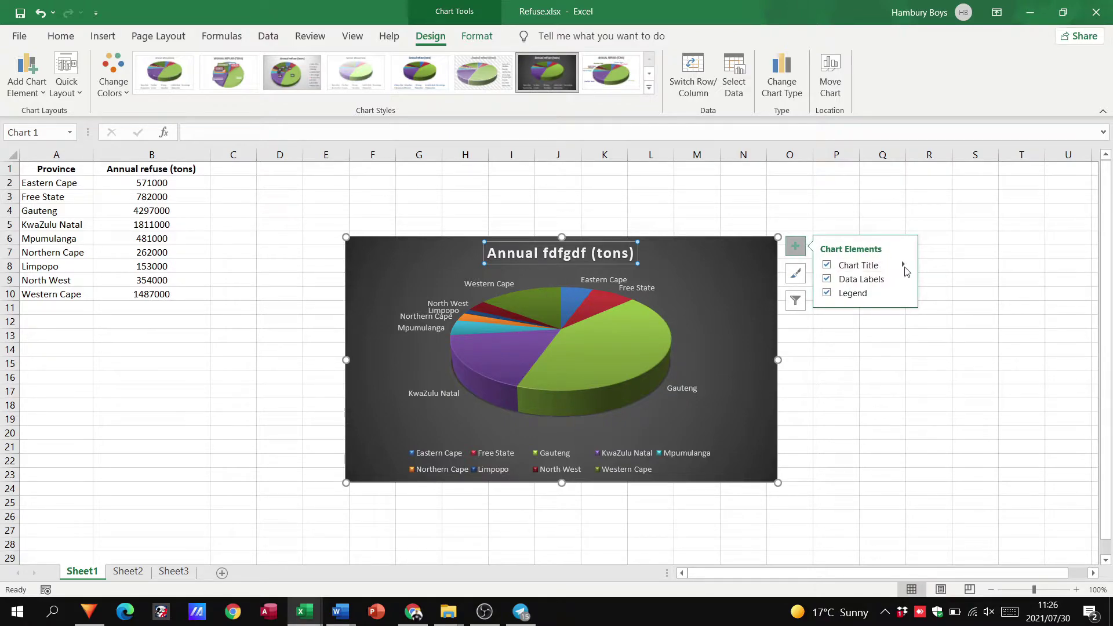
{"action": "left_click", "coordinate": [905, 266]}
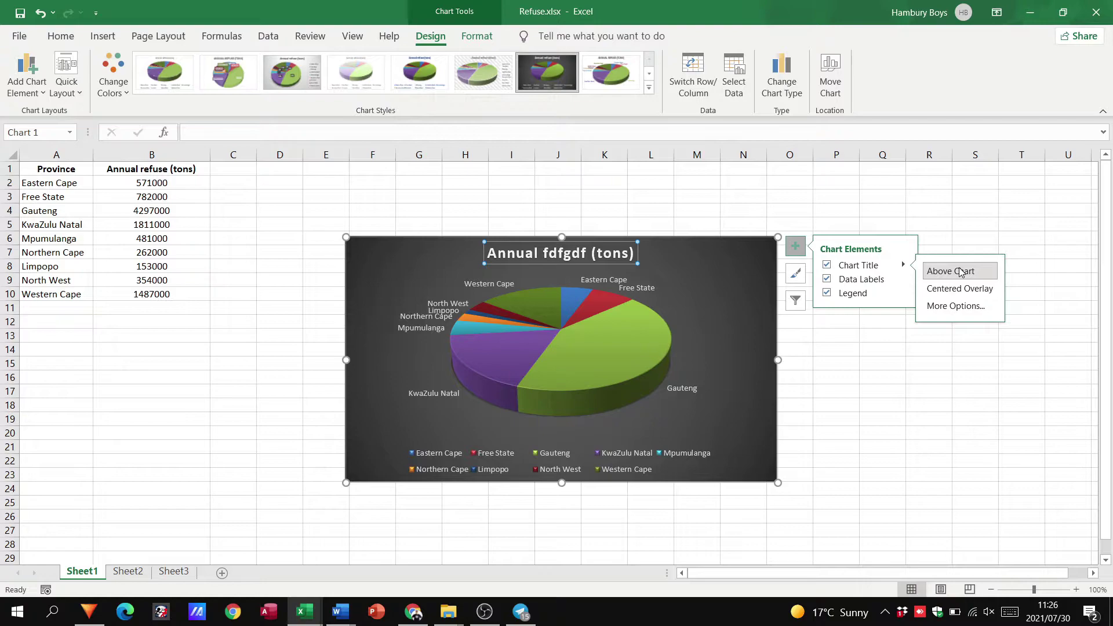
Give the 'Annual fdfgdf (tons)' title box a solid fill, reviewing its border and effects settings
{"action": "left_click", "coordinate": [956, 306]}
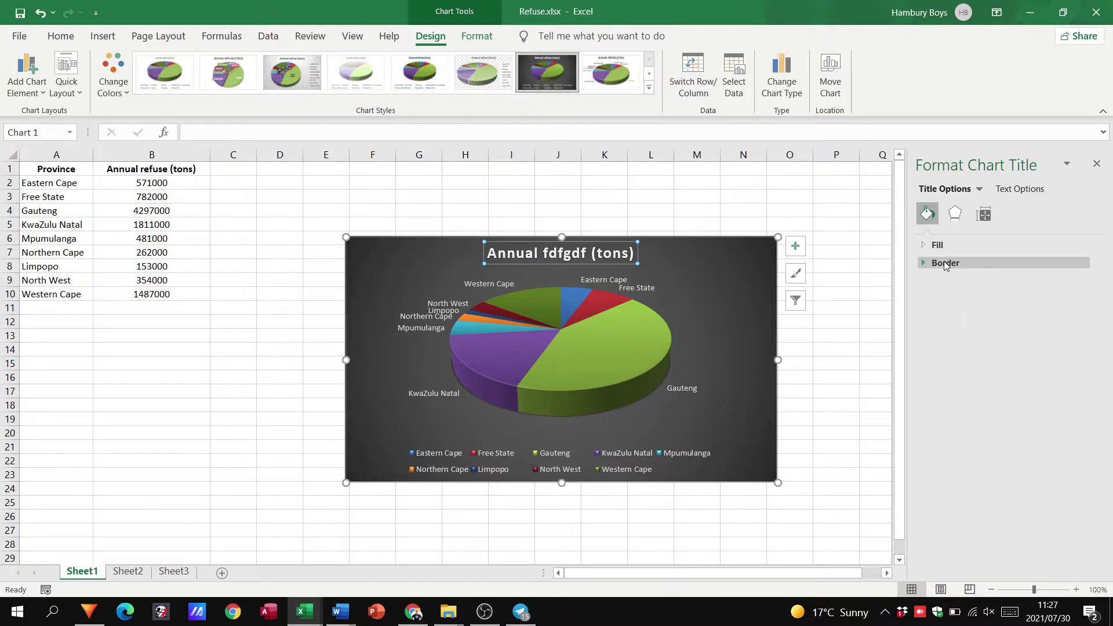
{"action": "left_click", "coordinate": [923, 248]}
{"action": "left_click", "coordinate": [953, 285]}
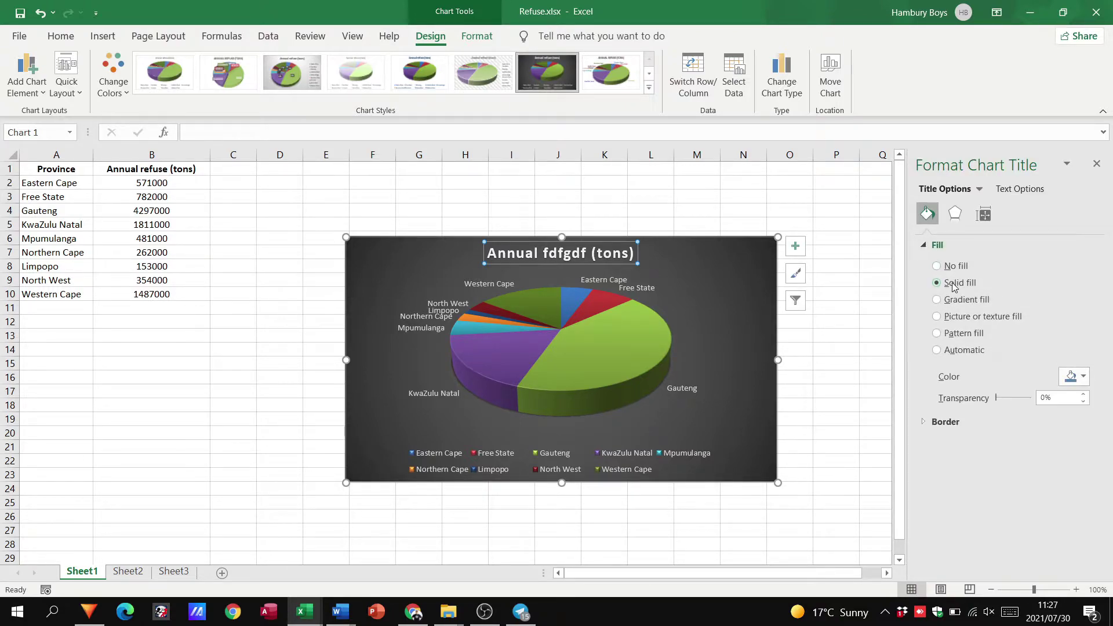
{"action": "left_click", "coordinate": [929, 426]}
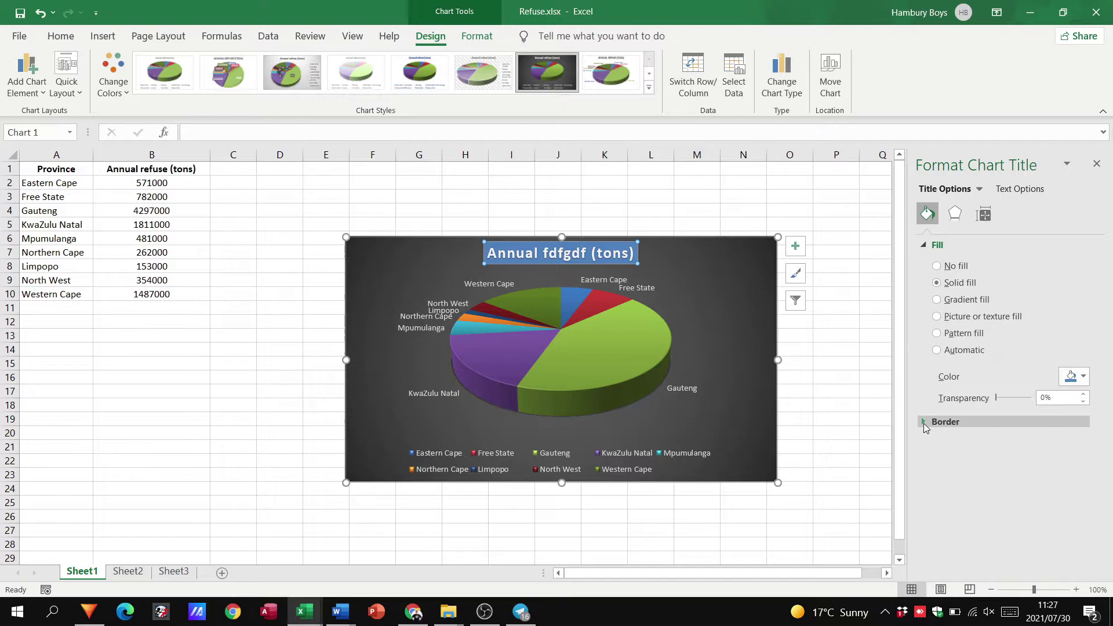
{"action": "left_click", "coordinate": [955, 216]}
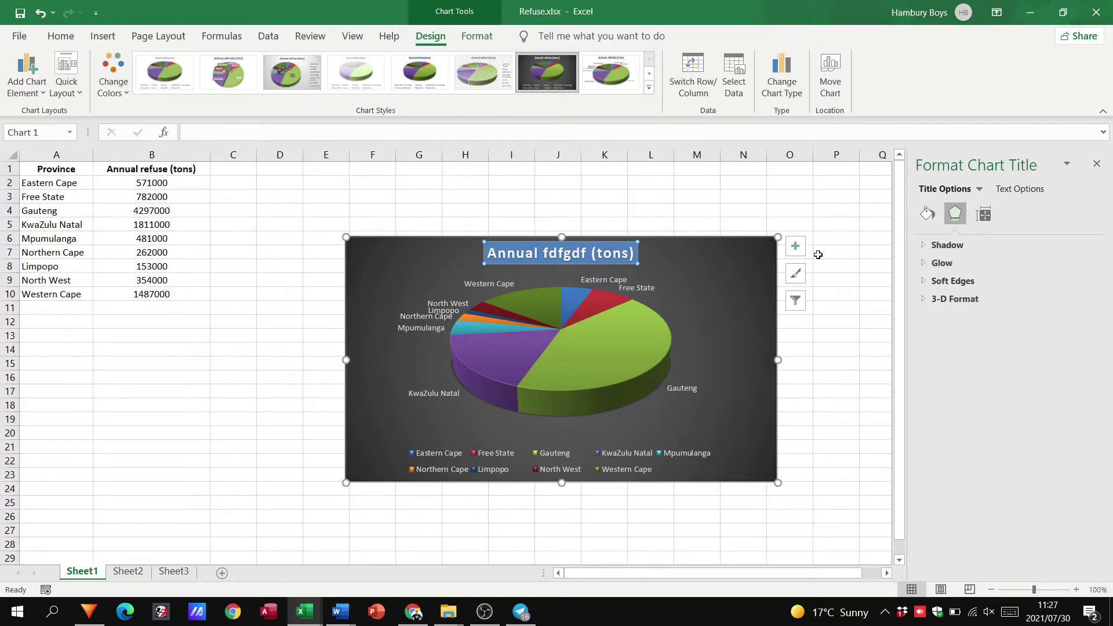
{"action": "left_click", "coordinate": [1096, 163]}
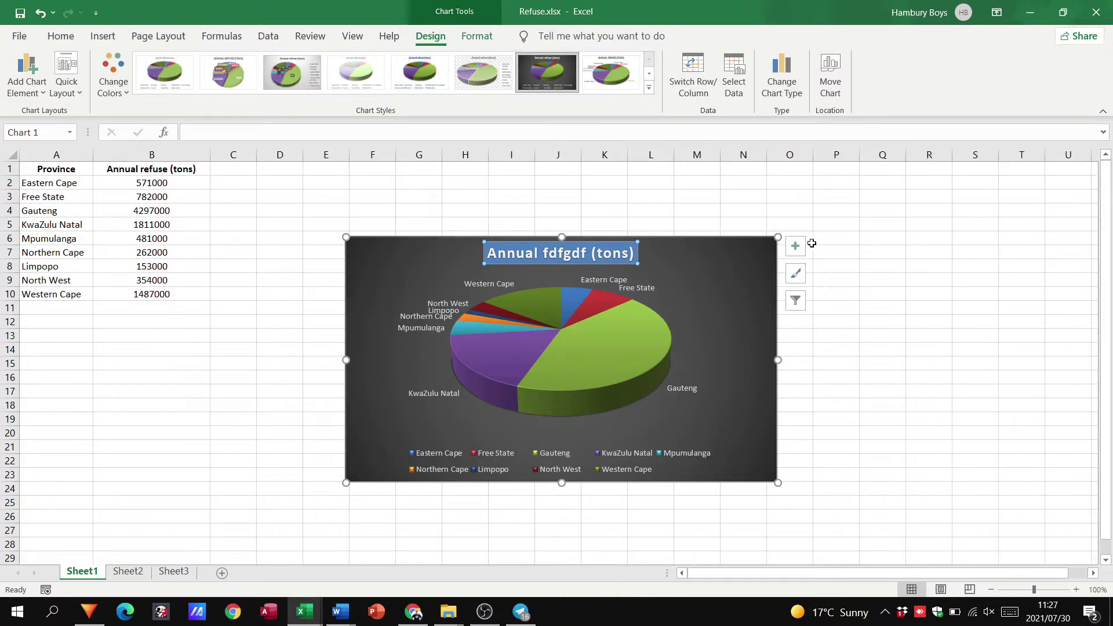
{"action": "left_click", "coordinate": [795, 248]}
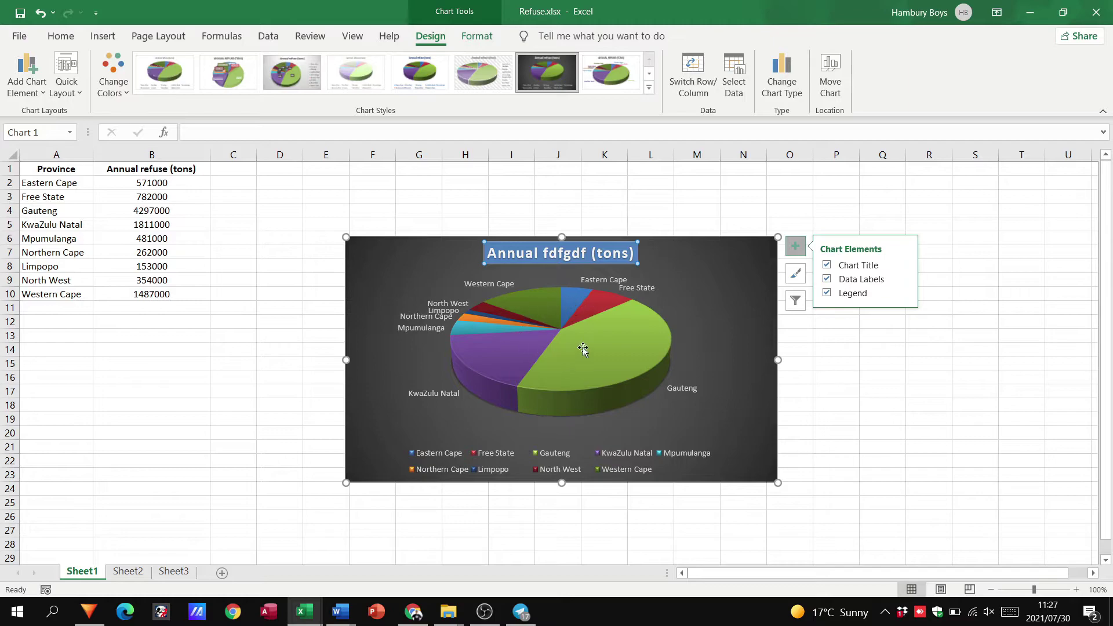
Switch the pie's data labels to tonnage values with percentages and open their full formatting options
{"action": "left_click", "coordinate": [828, 281]}
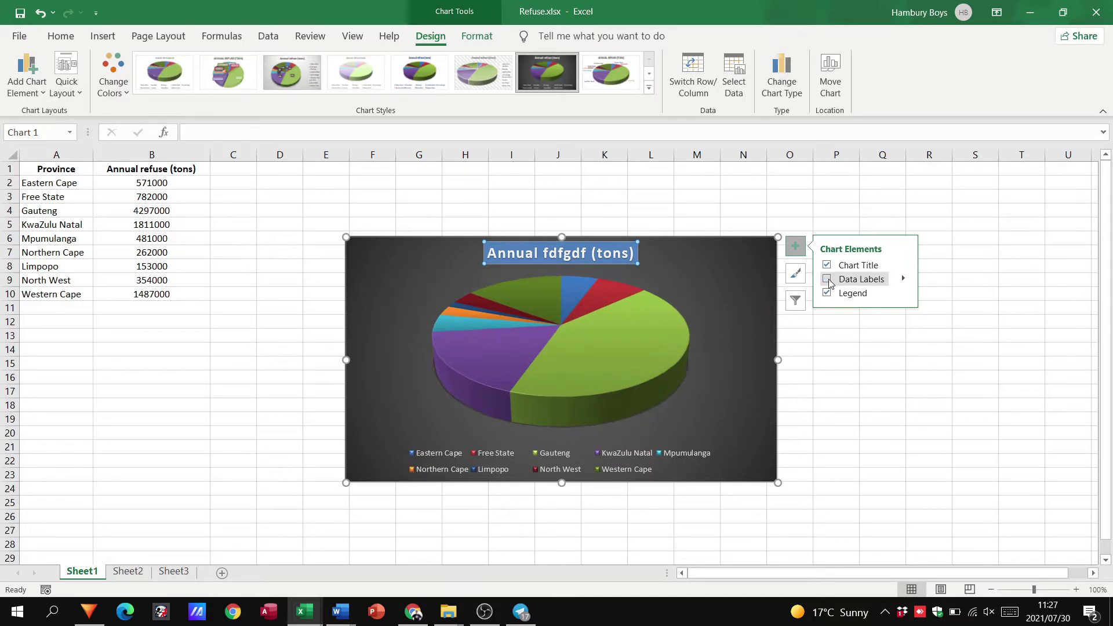
{"action": "left_click", "coordinate": [828, 281]}
{"action": "left_click", "coordinate": [828, 282]}
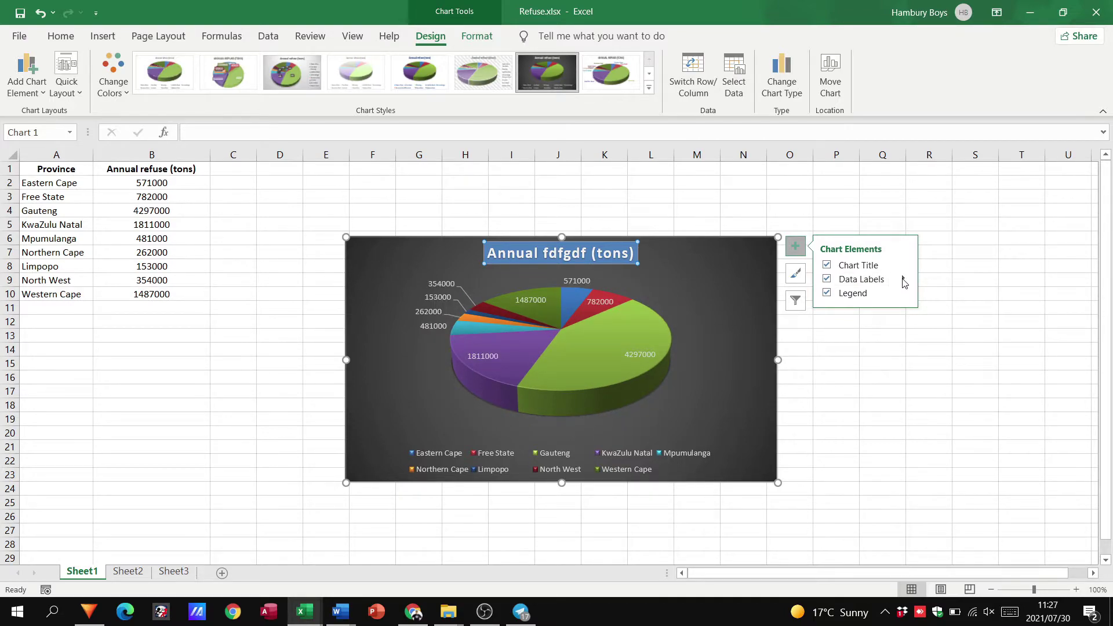
{"action": "left_click", "coordinate": [903, 280]}
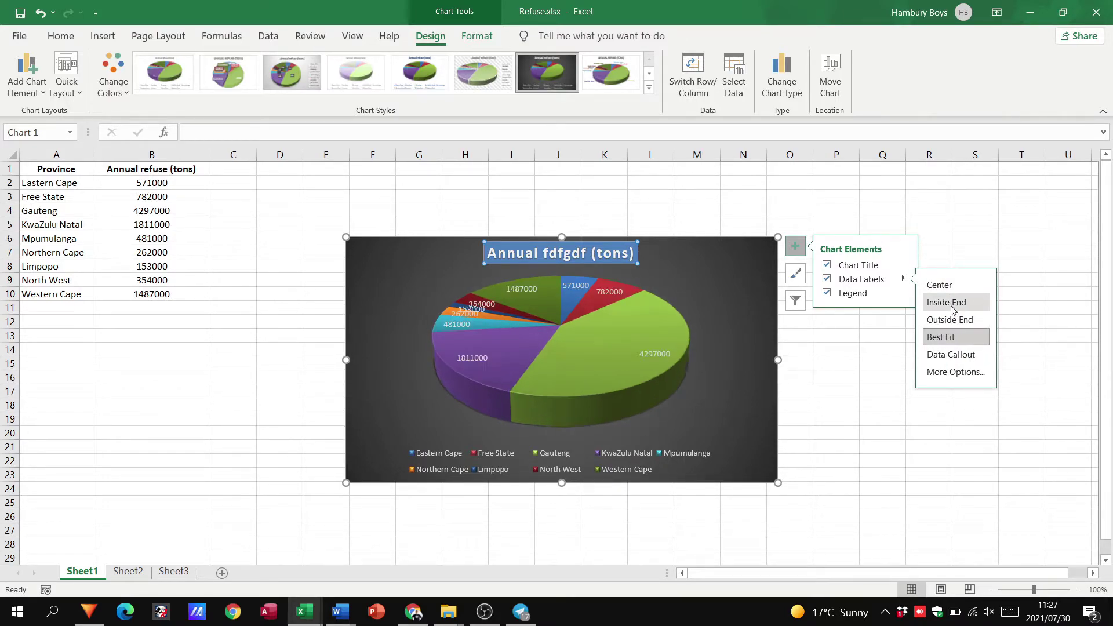
{"action": "left_click", "coordinate": [955, 371]}
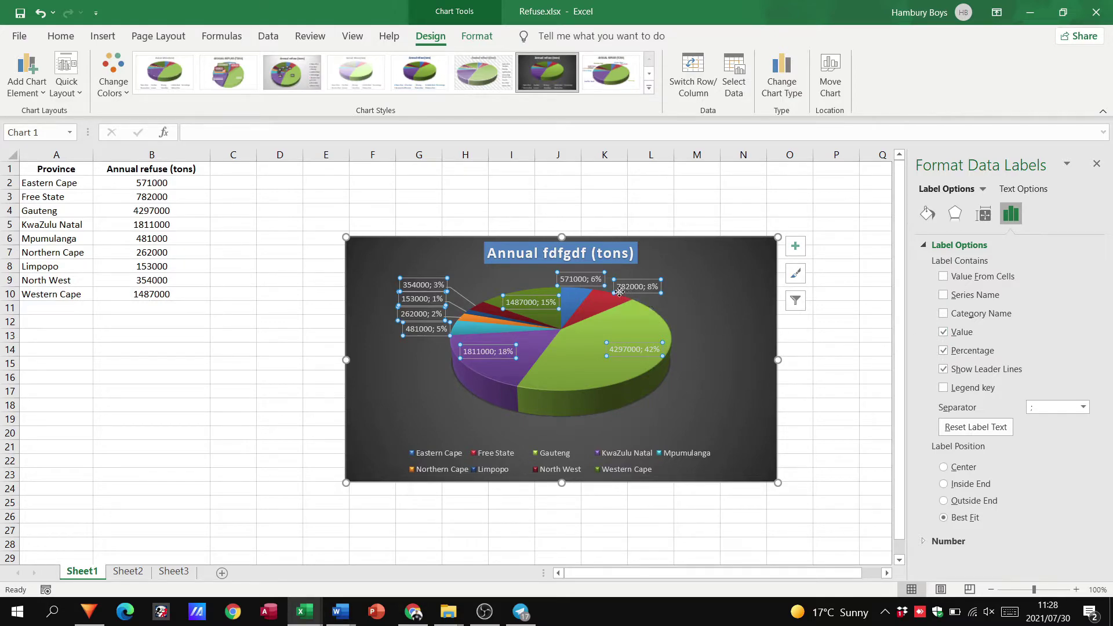
Make the pie's data labels show percentages only, without tonnage values
{"action": "left_click", "coordinate": [943, 332]}
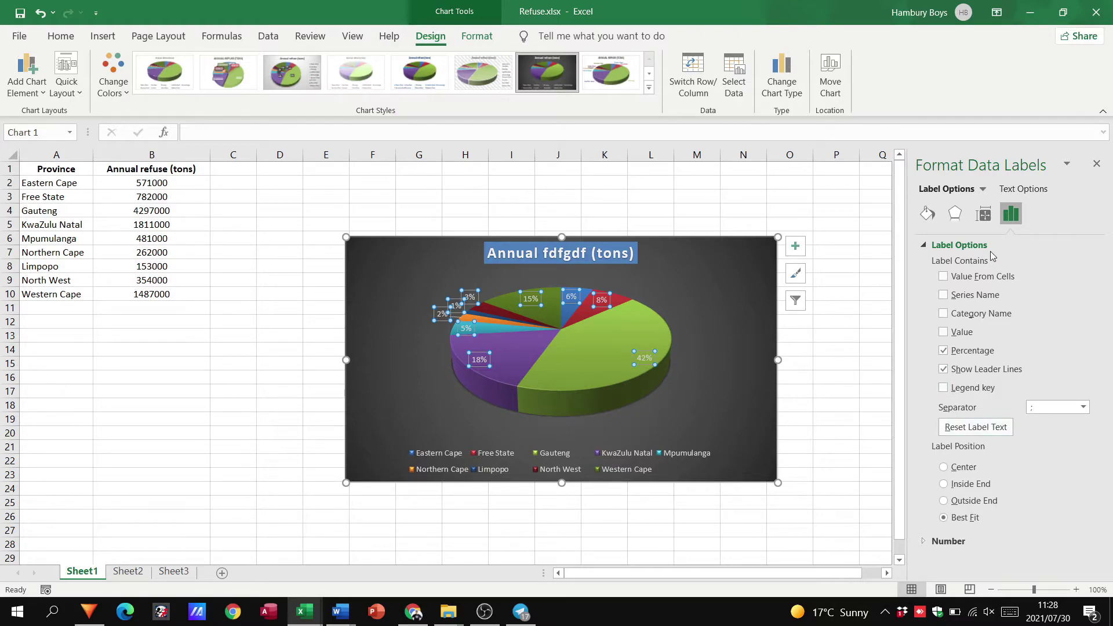
{"action": "left_click", "coordinate": [983, 215]}
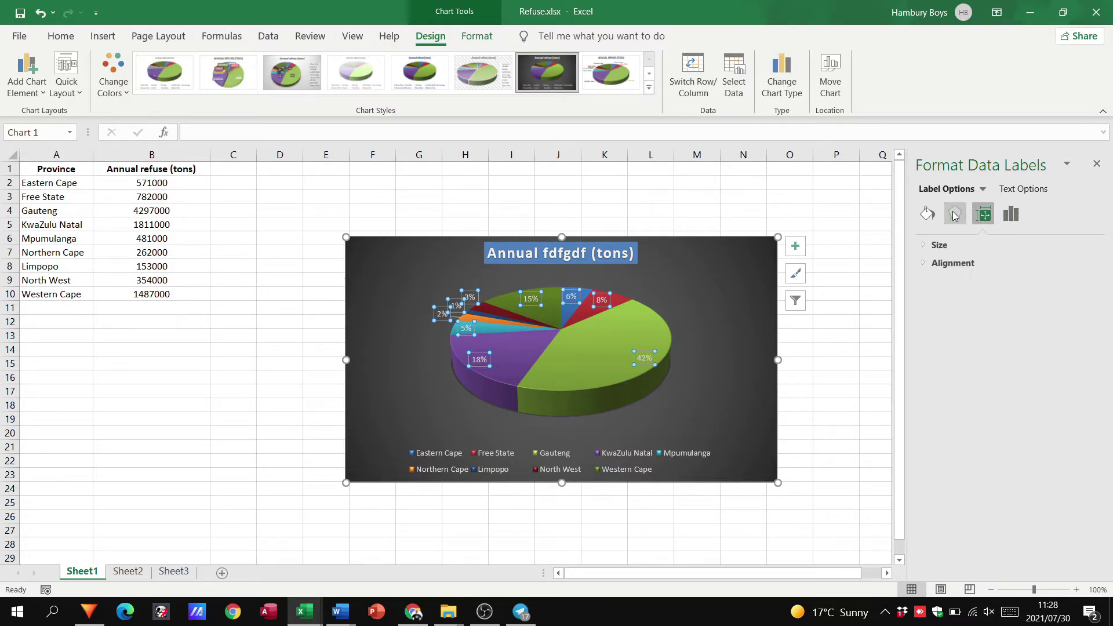
{"action": "left_click", "coordinate": [950, 215]}
{"action": "left_click", "coordinate": [975, 215]}
{"action": "left_click", "coordinate": [940, 244]}
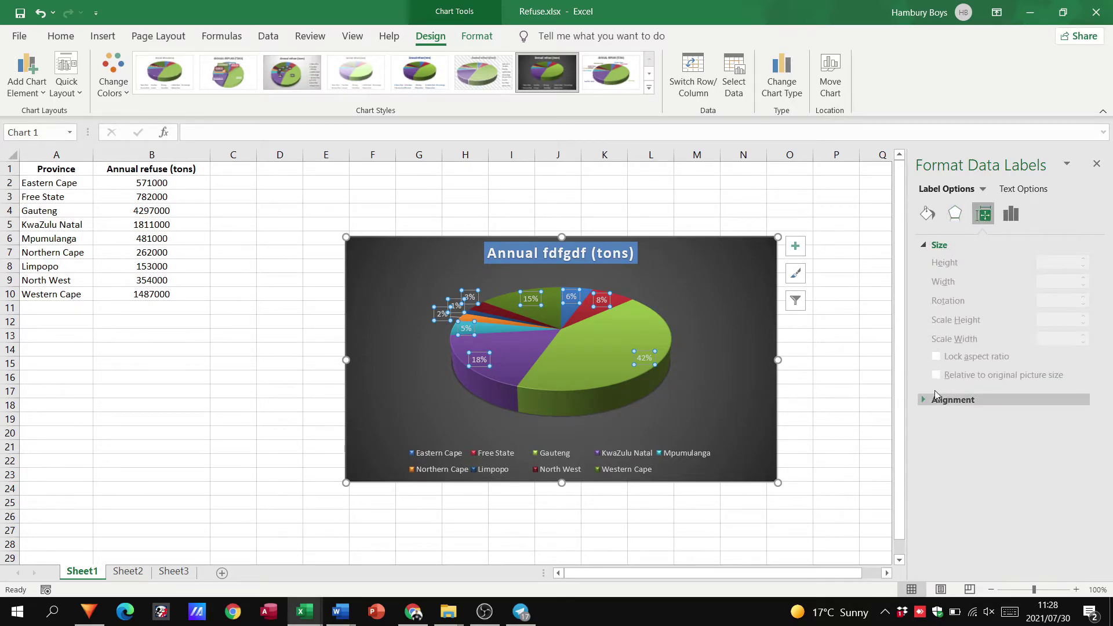
Give the data labels a solid fill after briefly trying a gradient fill
{"action": "left_click", "coordinate": [924, 220]}
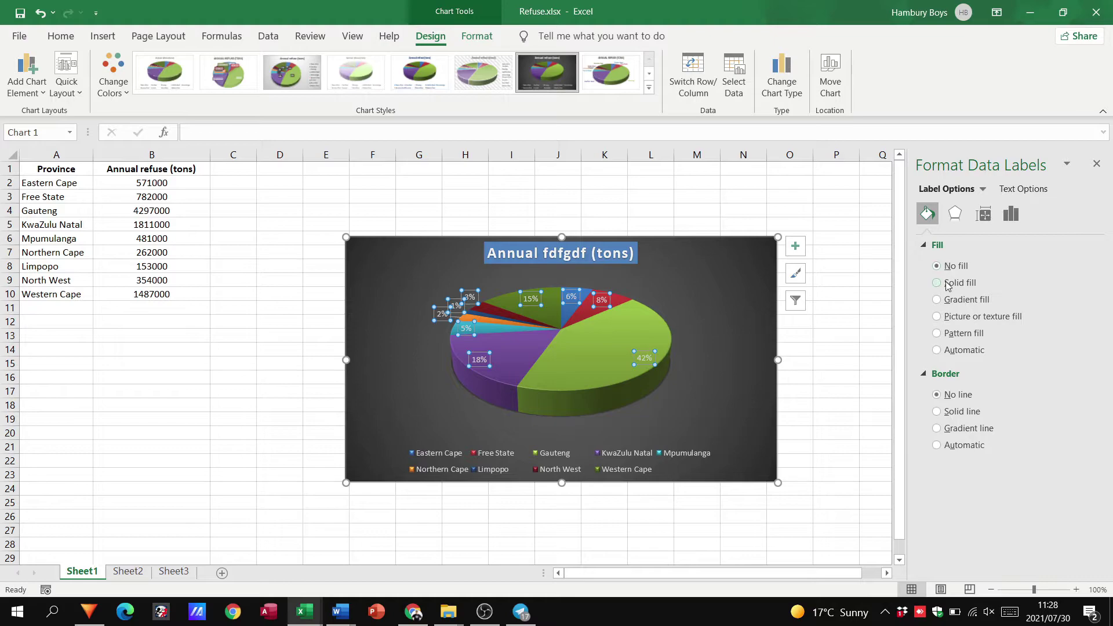
{"action": "left_click", "coordinate": [946, 284]}
{"action": "left_click", "coordinate": [937, 299]}
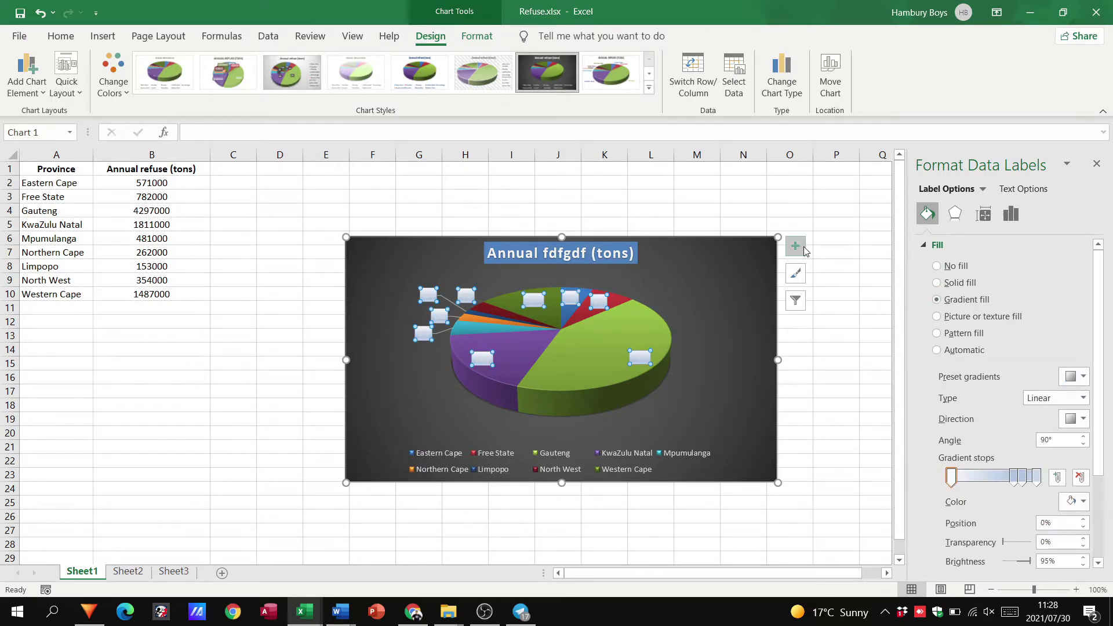
{"action": "left_click", "coordinate": [948, 283]}
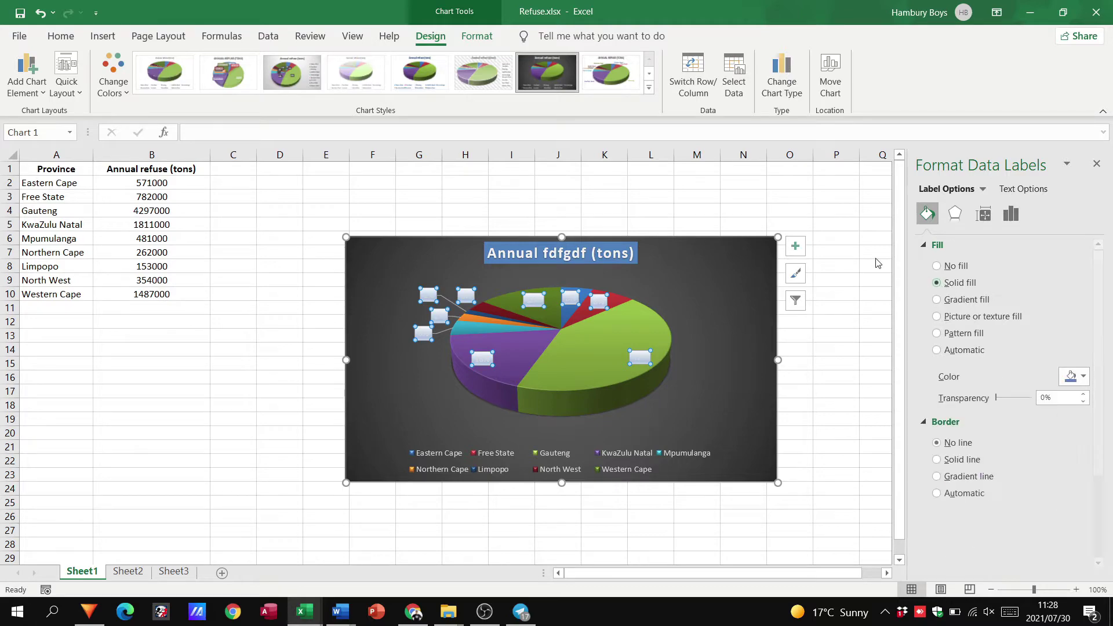
{"action": "left_click", "coordinate": [796, 247]}
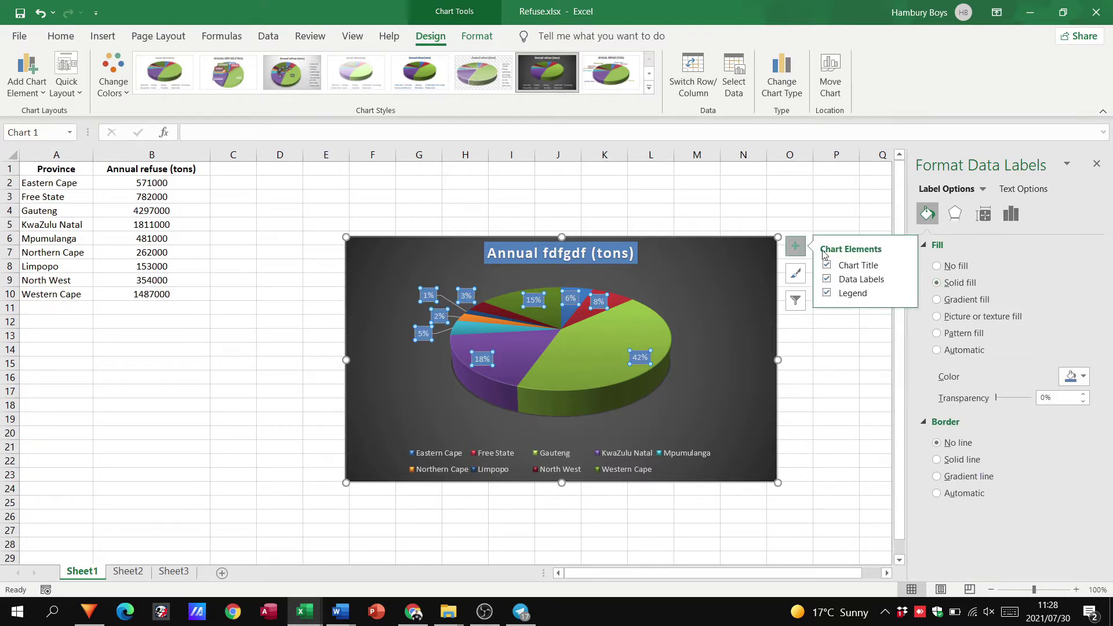
Move the pie chart's legend to the bottom after trying the left side, then deselect the chart
{"action": "left_click", "coordinate": [828, 298]}
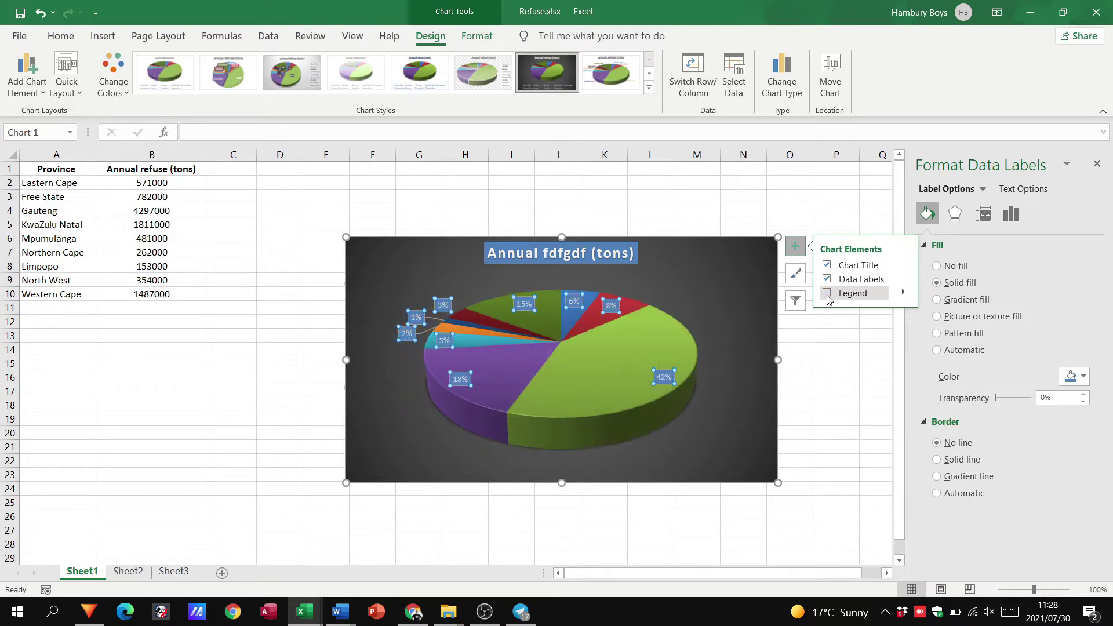
{"action": "left_click", "coordinate": [827, 293]}
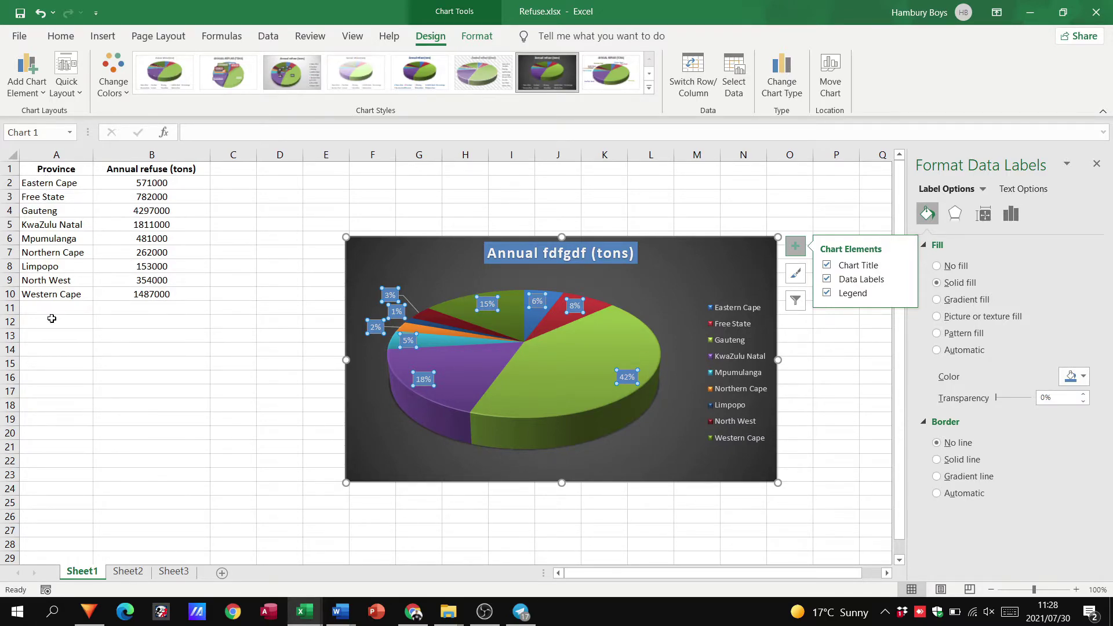
{"action": "left_click", "coordinate": [905, 293]}
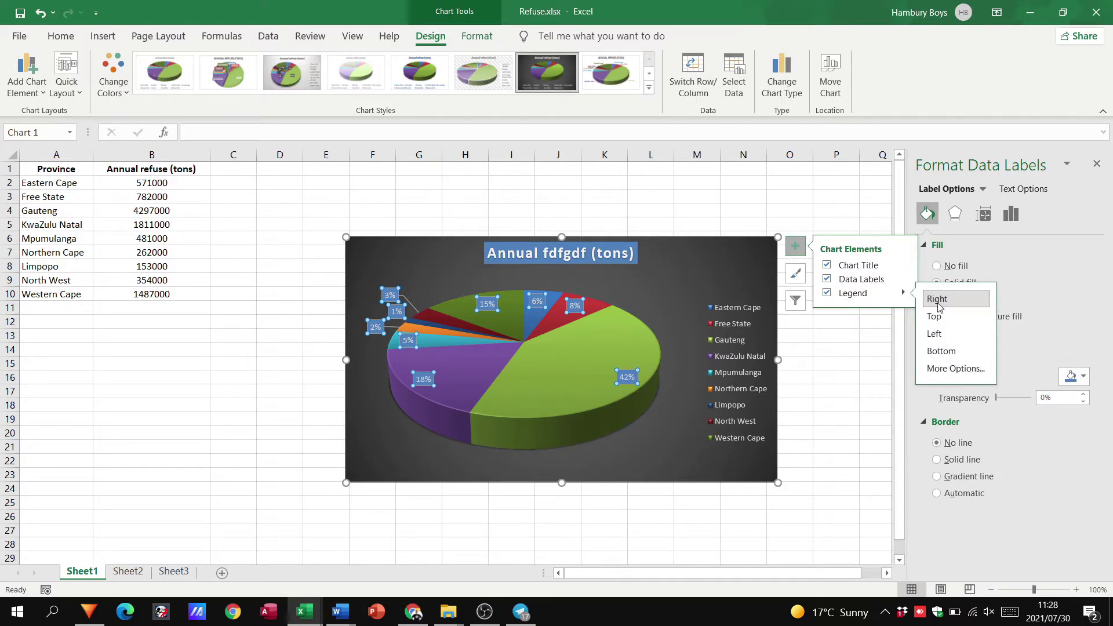
{"action": "left_click", "coordinate": [945, 335]}
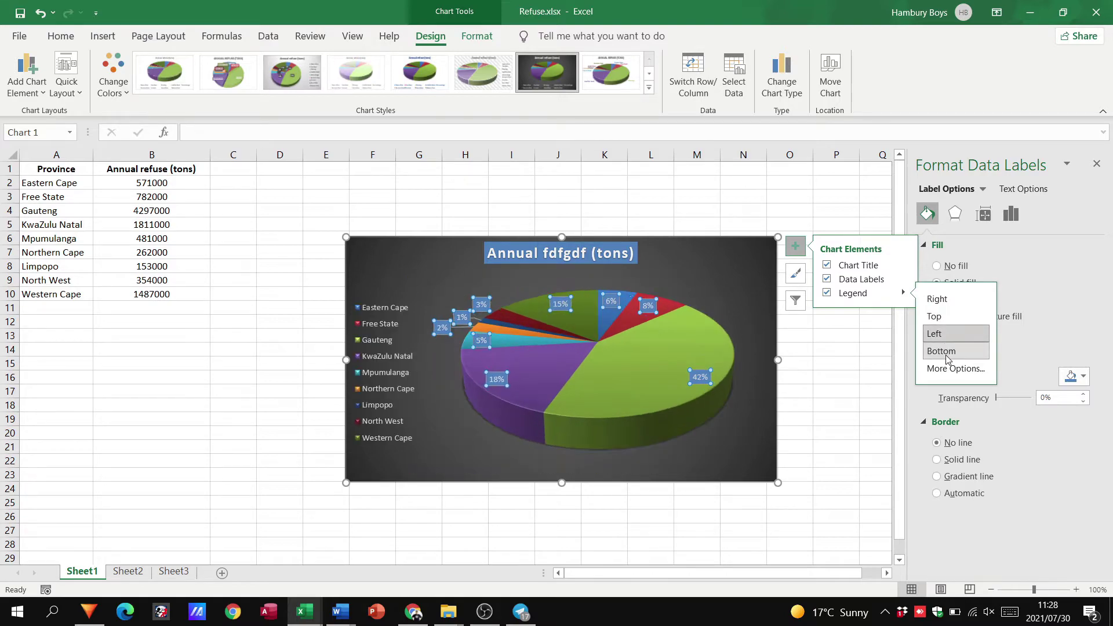
{"action": "left_click", "coordinate": [947, 353]}
{"action": "left_click", "coordinate": [955, 369]}
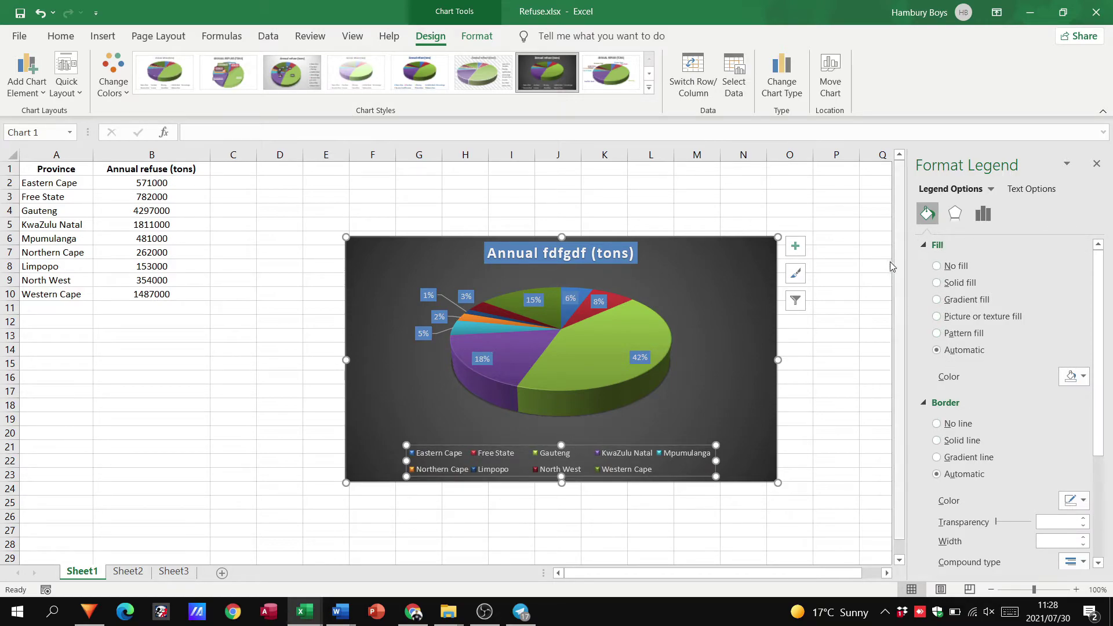
{"action": "left_click", "coordinate": [870, 257]}
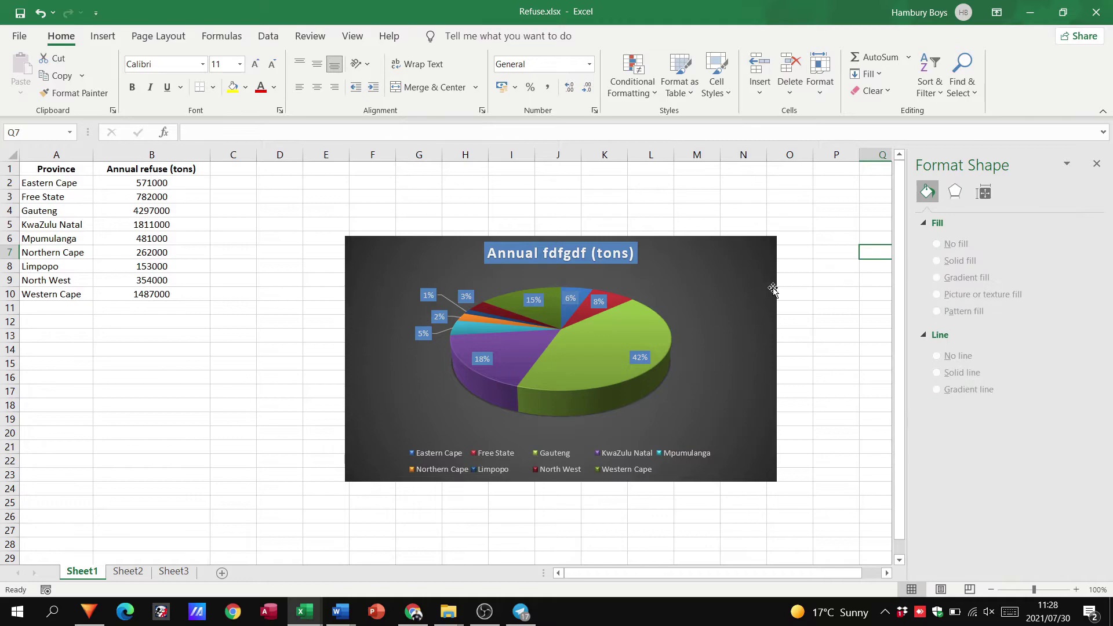
Close Refuse.xlsx without saving and select the Provinces census table A1:C11
{"action": "left_click", "coordinate": [1096, 21]}
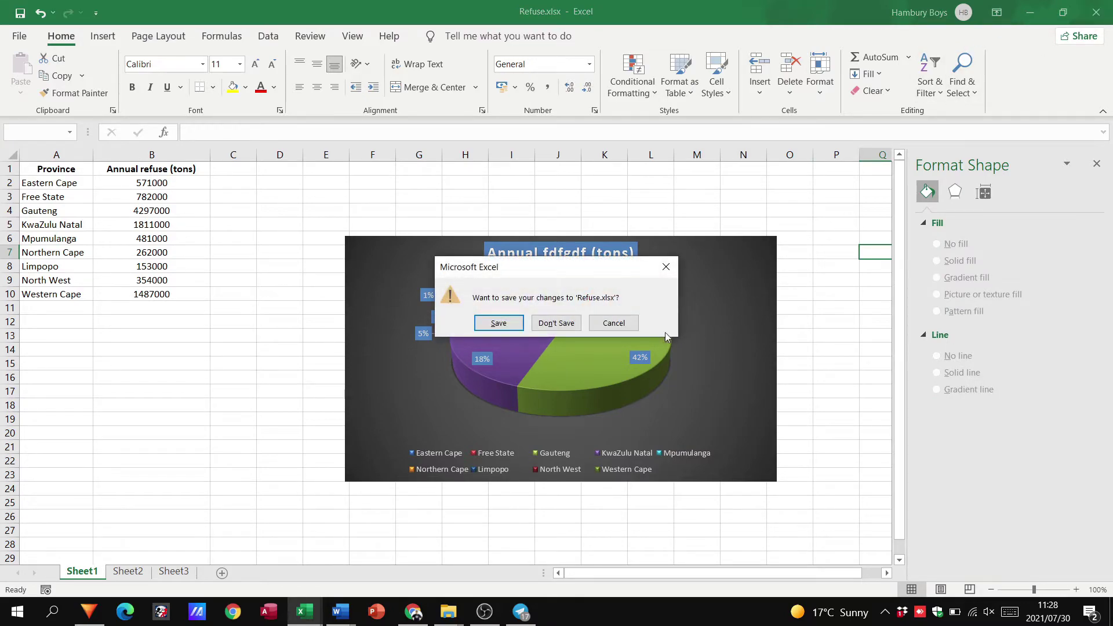
{"action": "left_click", "coordinate": [578, 328]}
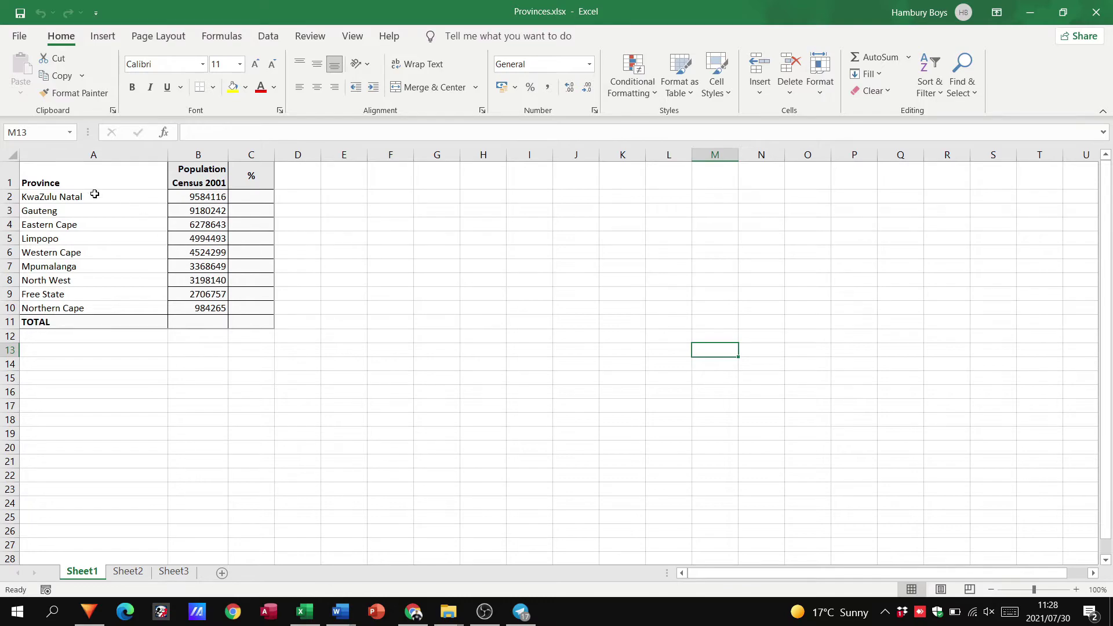
{"action": "left_click_drag", "start_coordinate": [82, 173], "coordinate": [239, 319]}
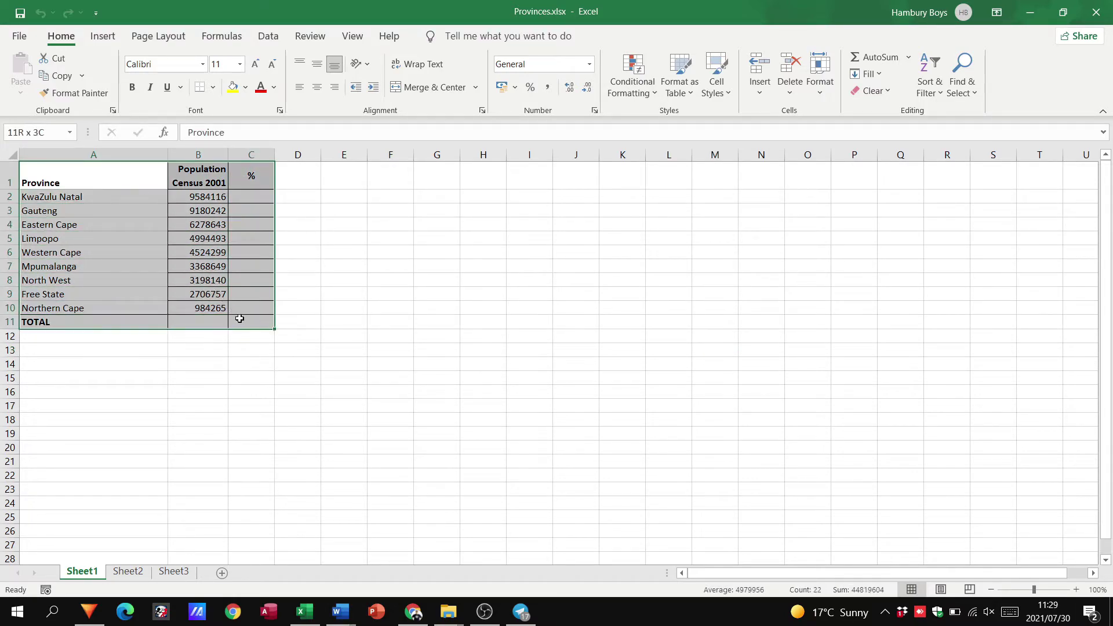
Insert a 3-D clustered column chart of the census data and place it beside the table
{"action": "left_click", "coordinate": [103, 36]}
{"action": "left_click", "coordinate": [528, 92]}
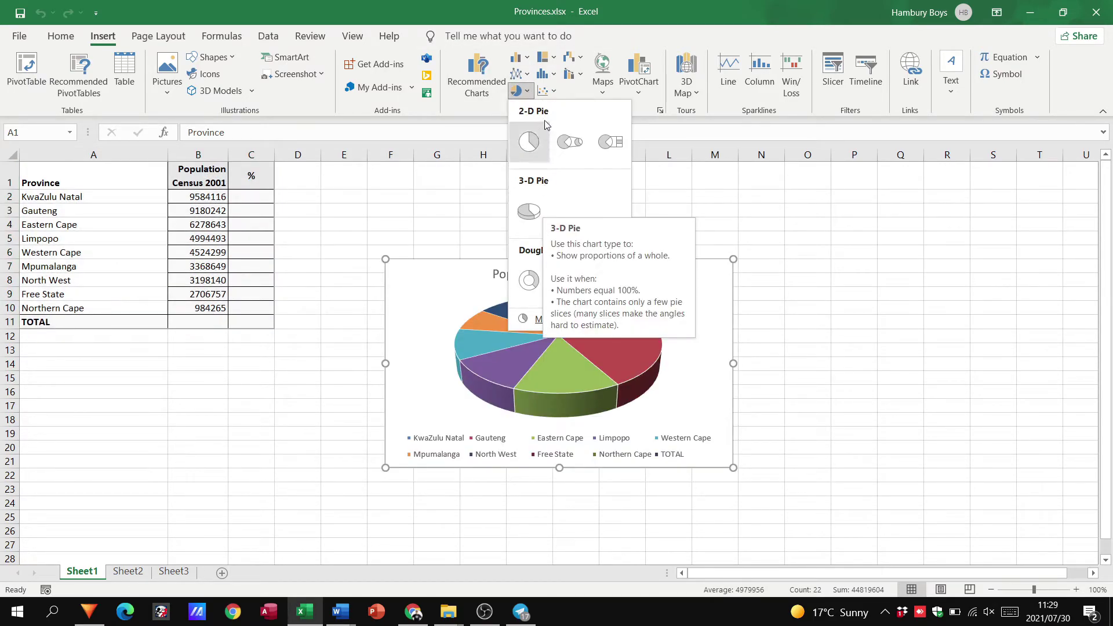
{"action": "left_click", "coordinate": [516, 57]}
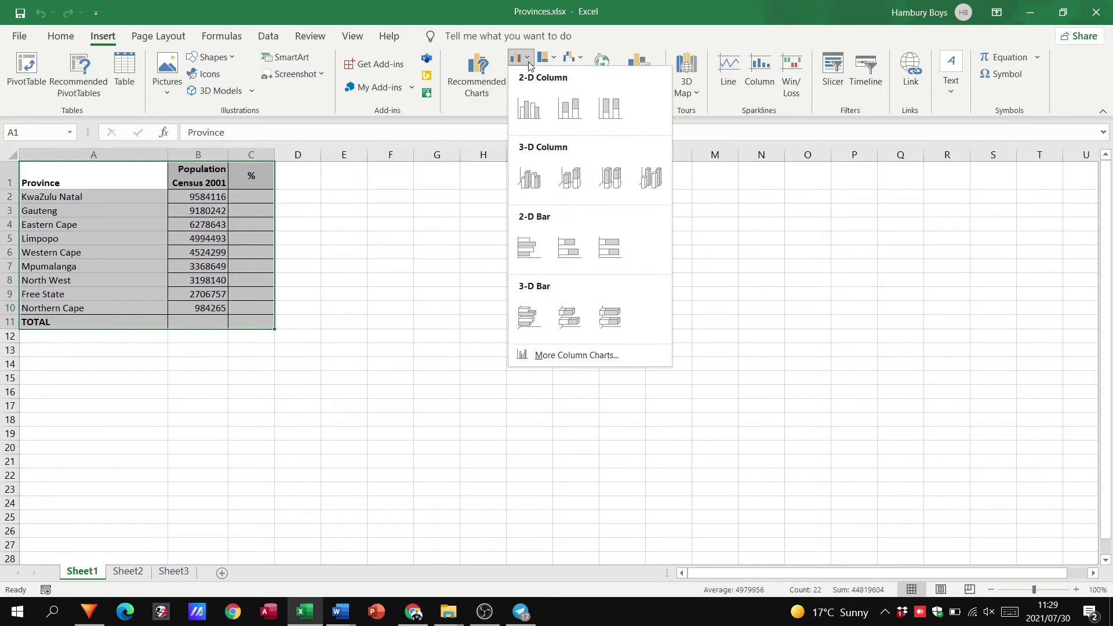
{"action": "left_click", "coordinate": [534, 180]}
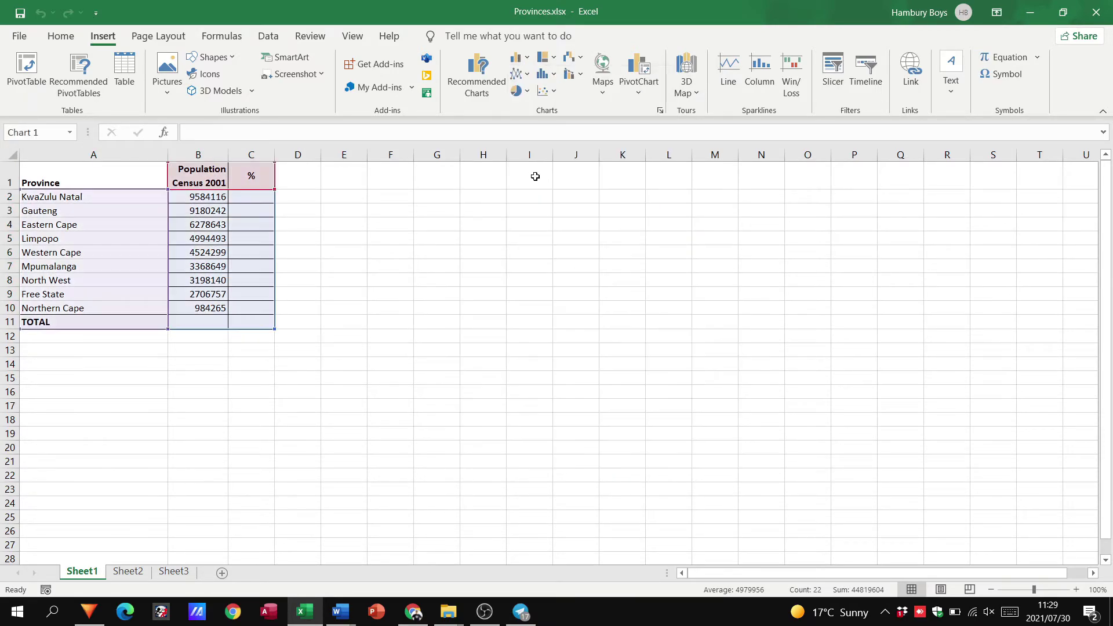
{"action": "left_click_drag", "start_coordinate": [733, 258], "coordinate": [770, 238]}
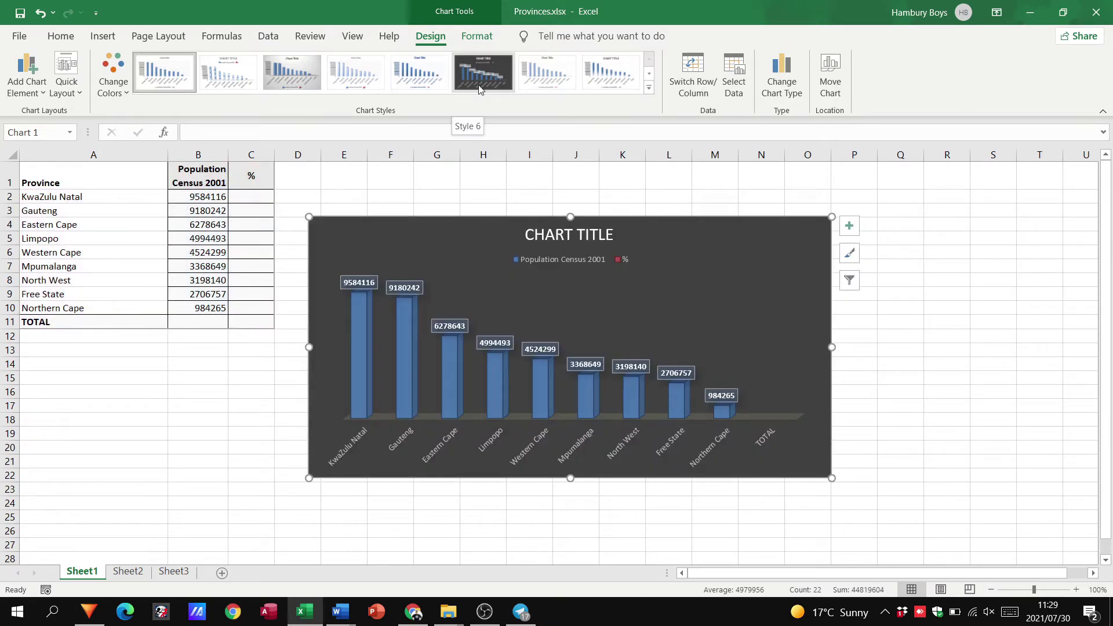
Apply a dark style with value labels, toggle the chart title, then remove the labels
{"action": "left_click", "coordinate": [478, 88]}
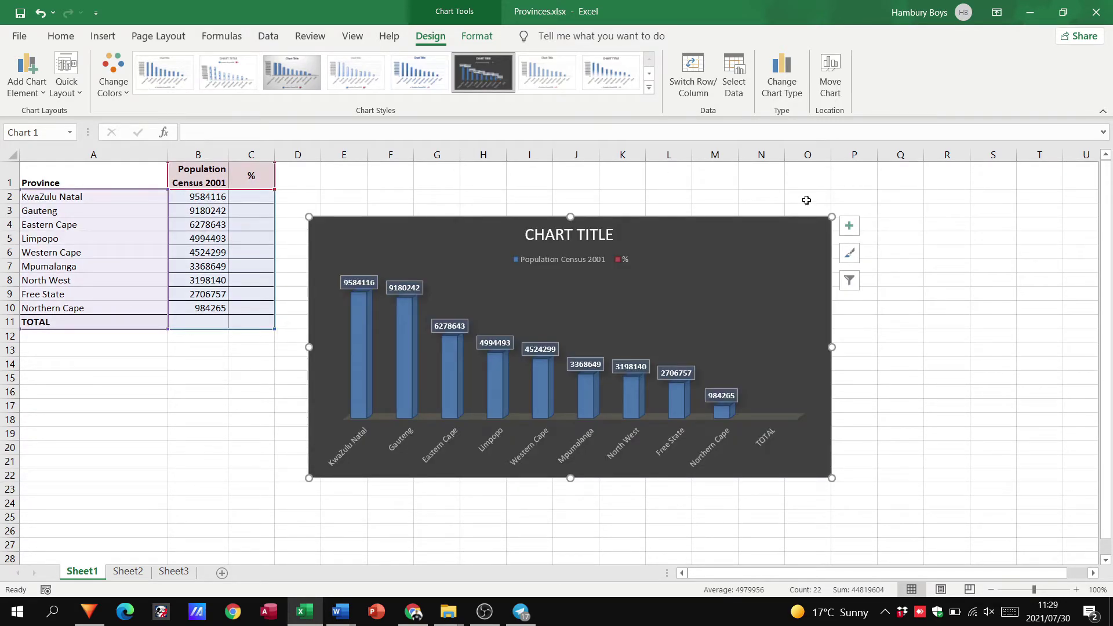
{"action": "left_click", "coordinate": [853, 227]}
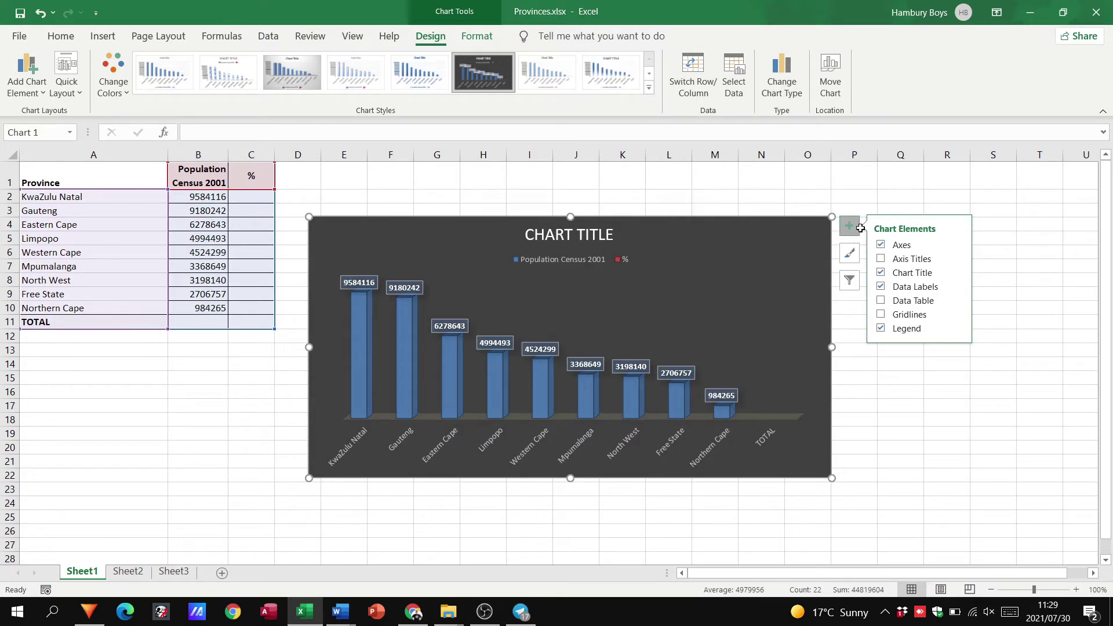
{"action": "left_click", "coordinate": [881, 273]}
{"action": "left_click", "coordinate": [881, 273]}
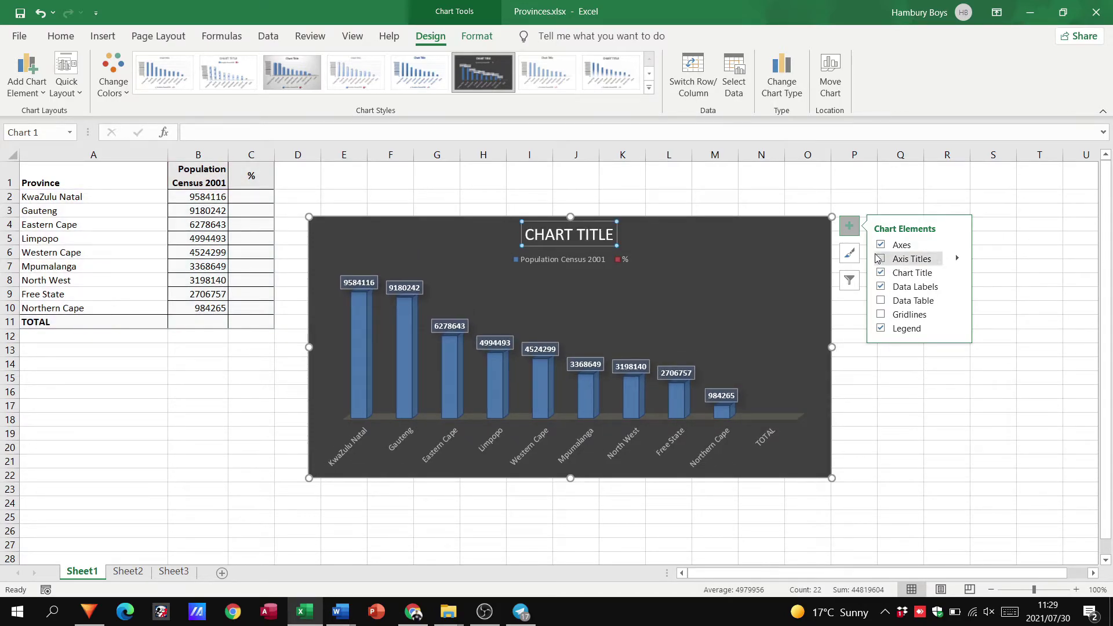
{"action": "left_click", "coordinate": [881, 287]}
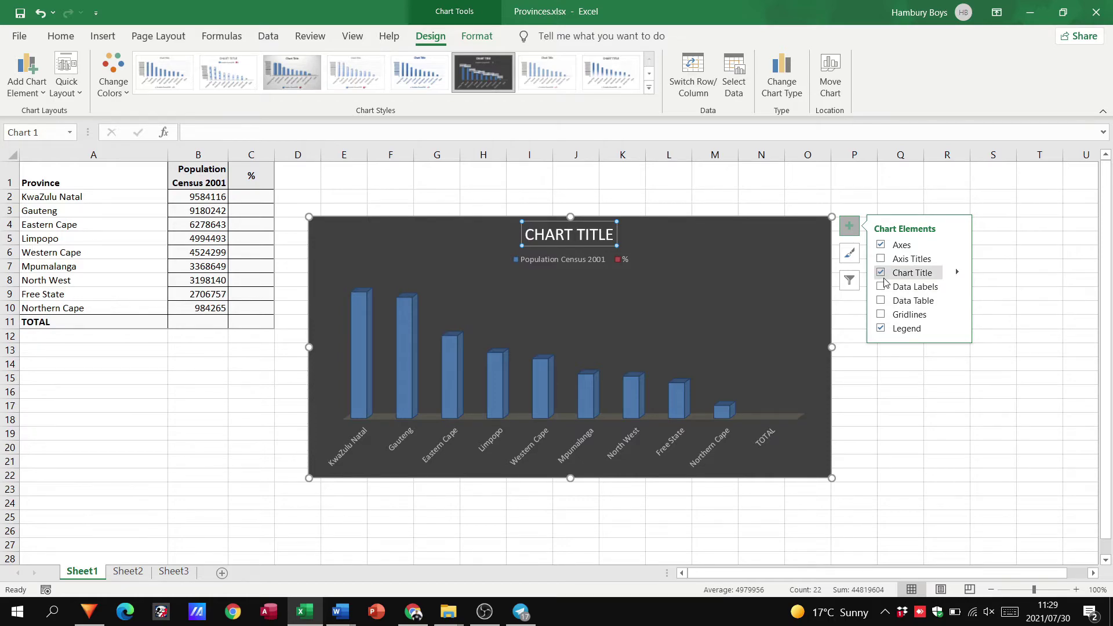
Re-enable data labels, try Value and Legend key in Format Data Labels, then uncheck Value
{"action": "left_click", "coordinate": [896, 286]}
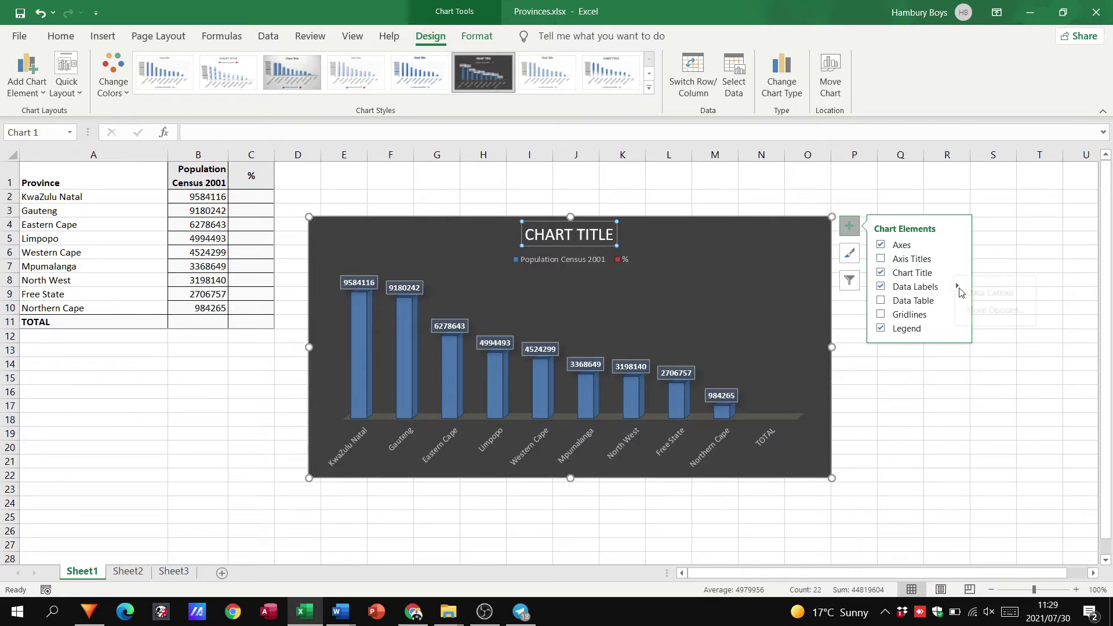
{"action": "left_click", "coordinate": [957, 287]}
{"action": "left_click", "coordinate": [990, 313]}
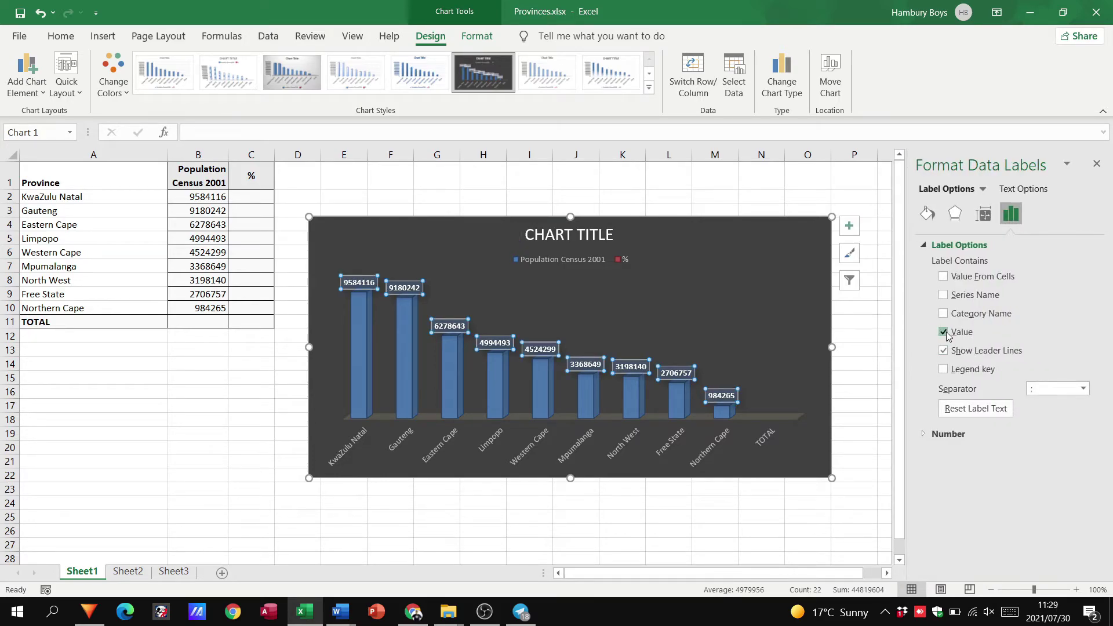
{"action": "left_click", "coordinate": [944, 333]}
{"action": "left_click", "coordinate": [942, 334]}
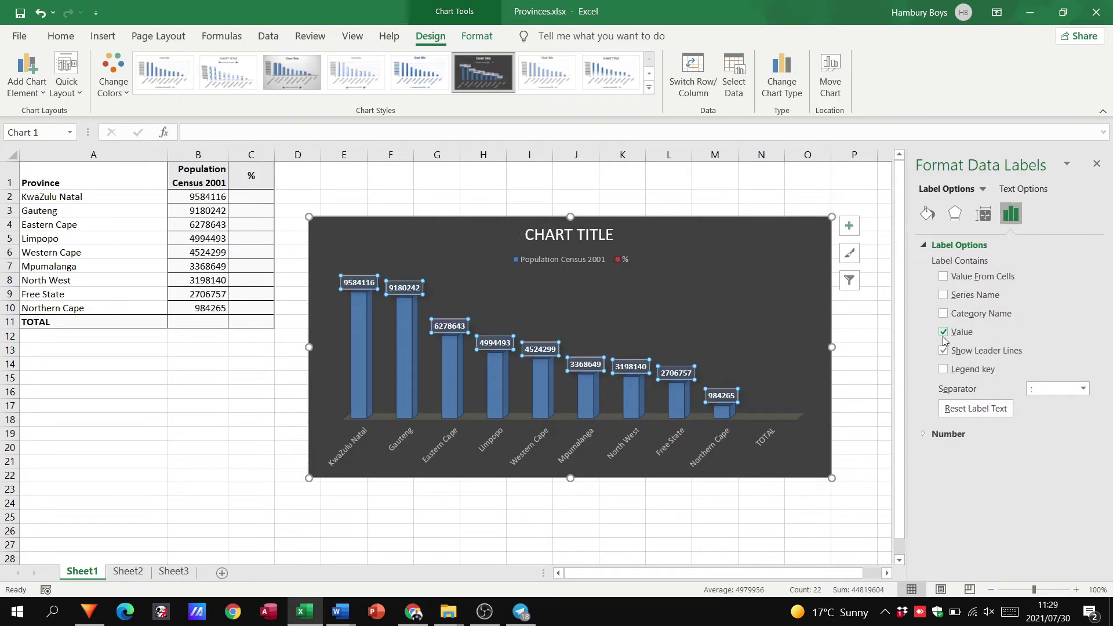
{"action": "left_click", "coordinate": [943, 369]}
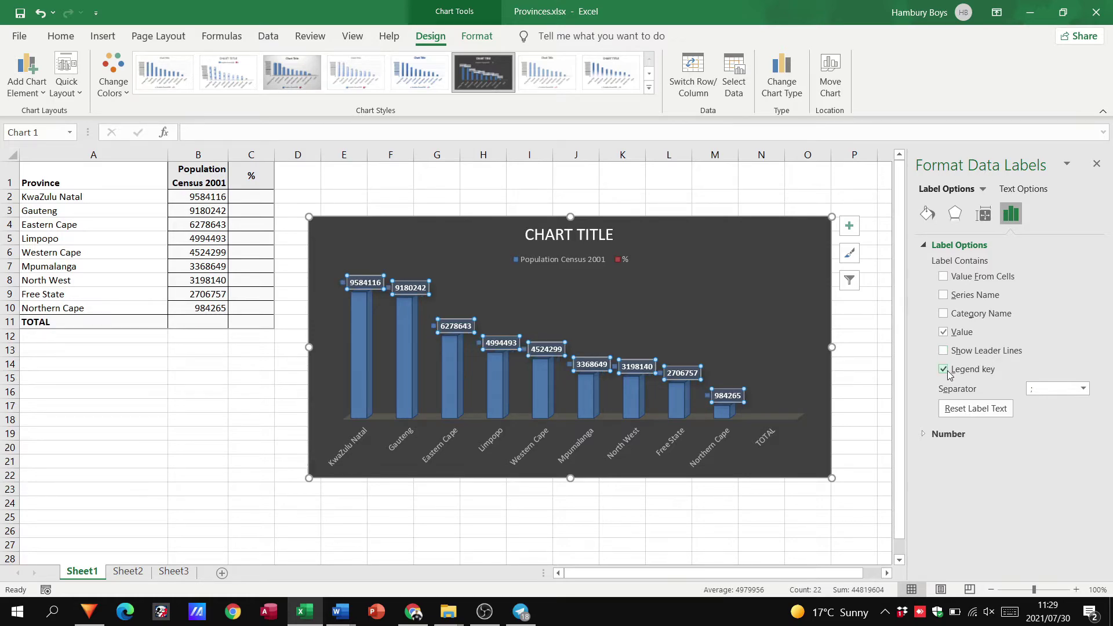
{"action": "left_click", "coordinate": [943, 370]}
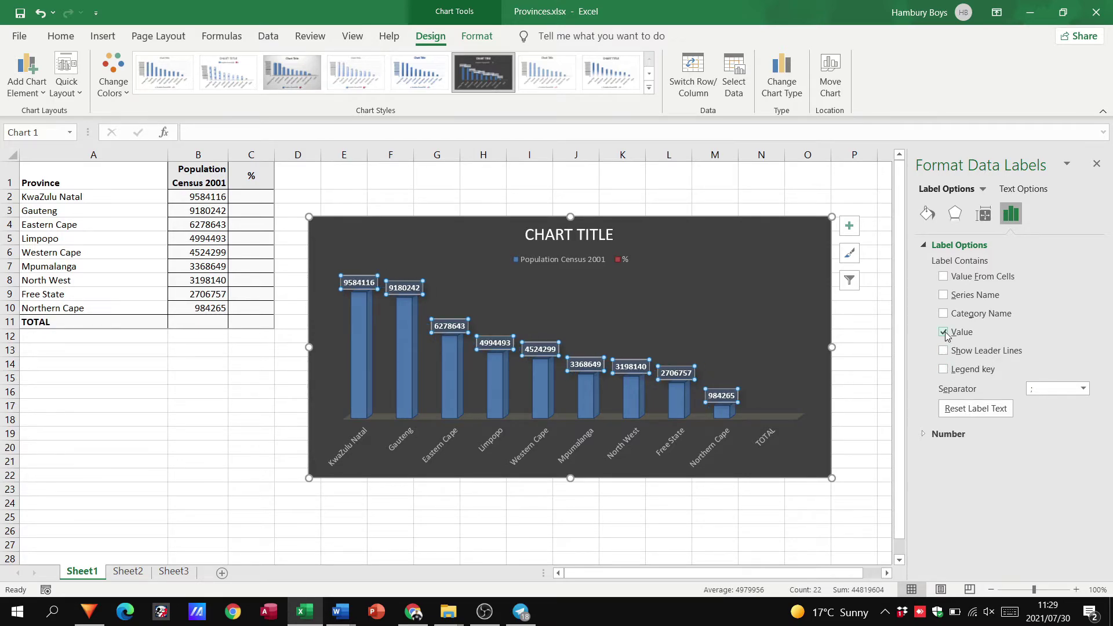
{"action": "left_click", "coordinate": [944, 332]}
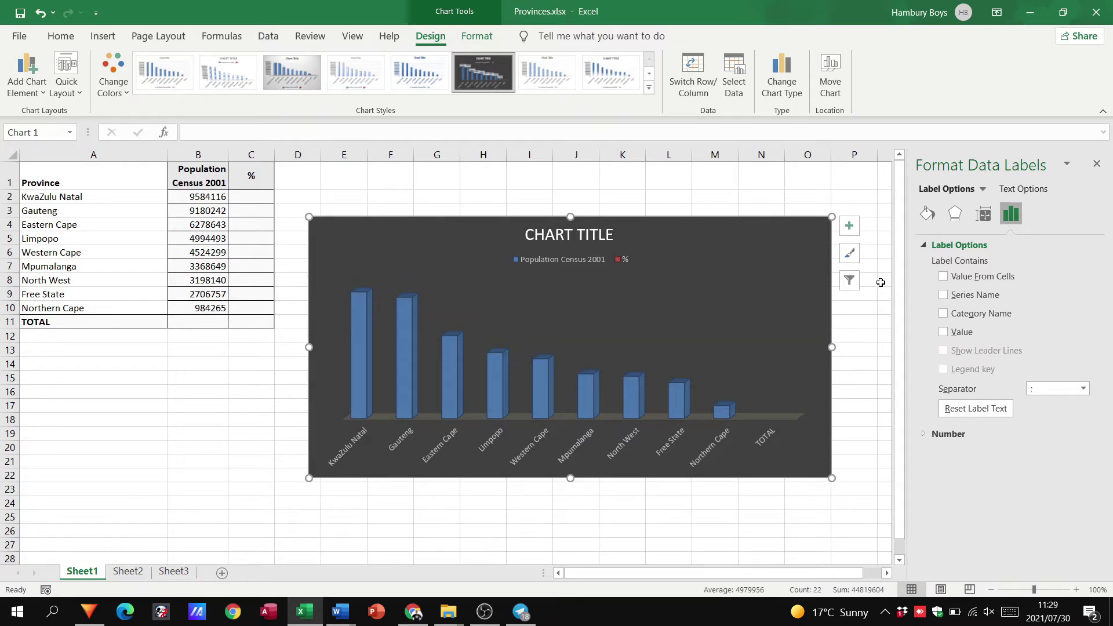
Add a data table of the population figures below the census chart's columns
{"action": "left_click", "coordinate": [852, 227]}
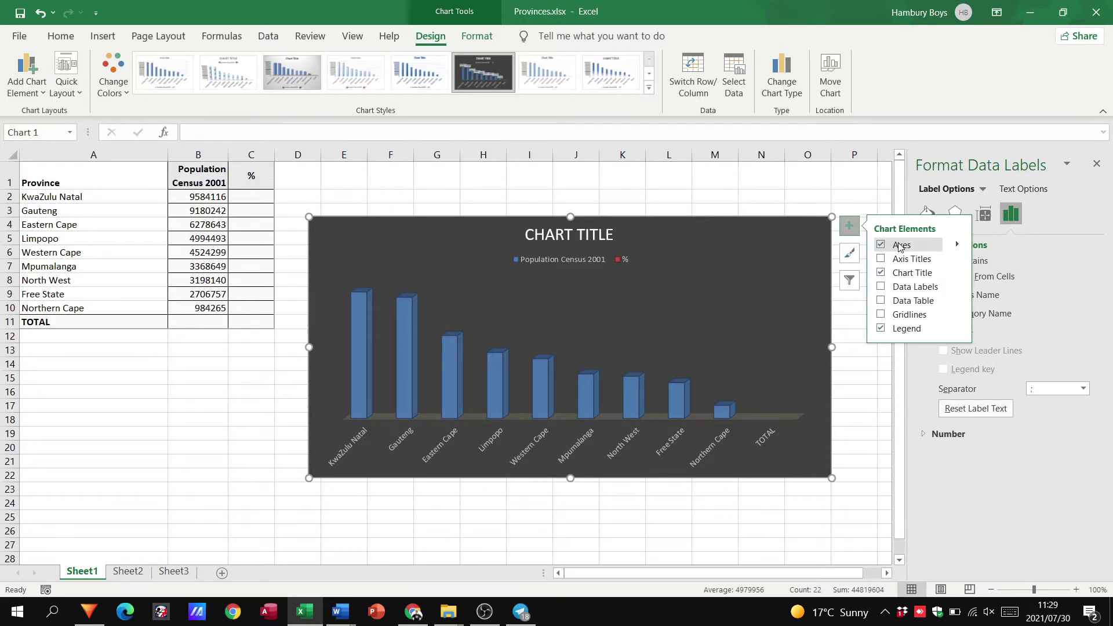
{"action": "left_click", "coordinate": [897, 302]}
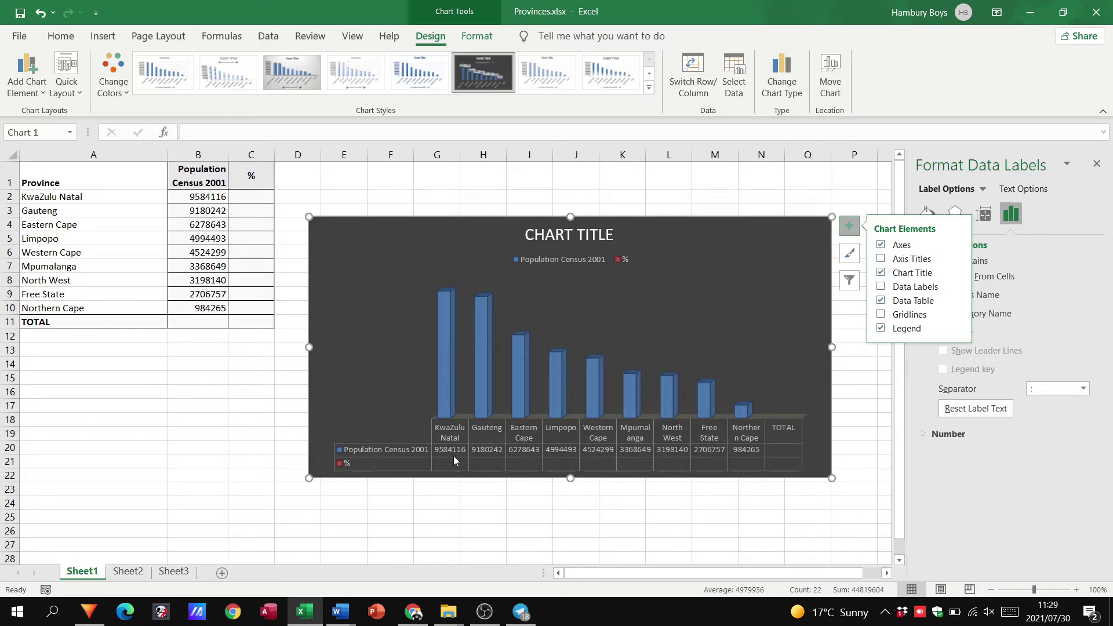
{"action": "left_click", "coordinate": [957, 301]}
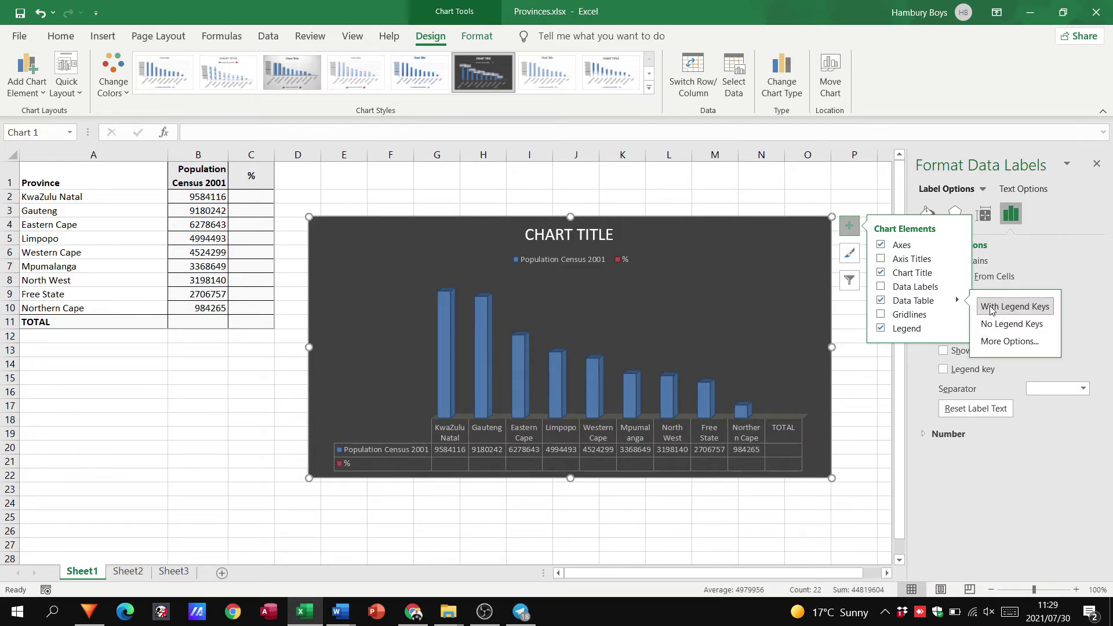
Add horizontal gridlines and turn the legend off and back on at the right
{"action": "left_click", "coordinate": [881, 320]}
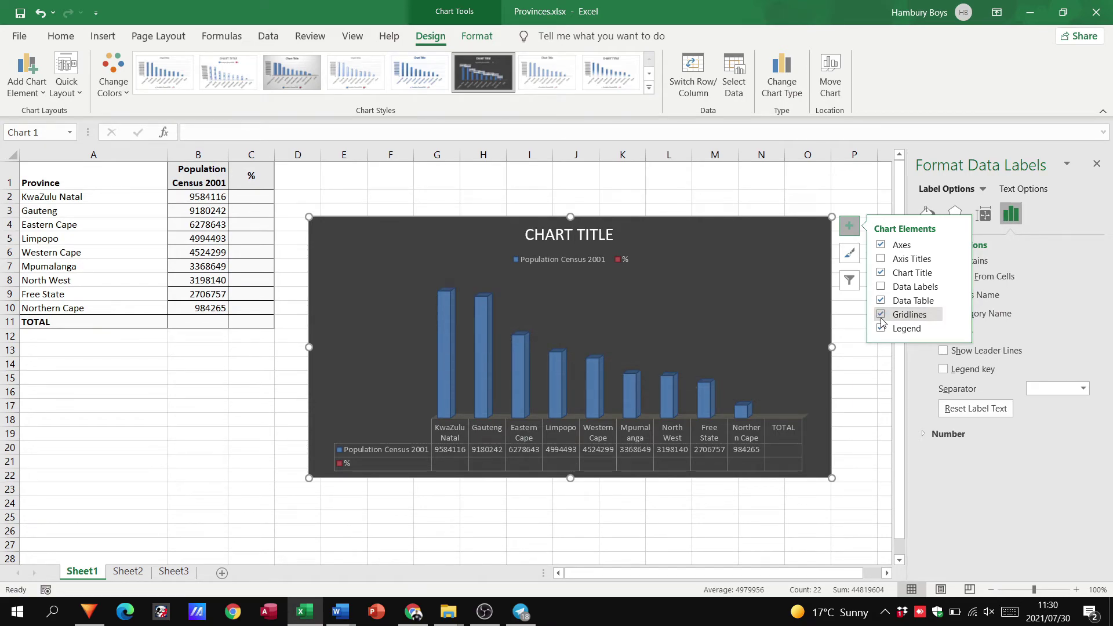
{"action": "mouse_move", "coordinate": [958, 315]}
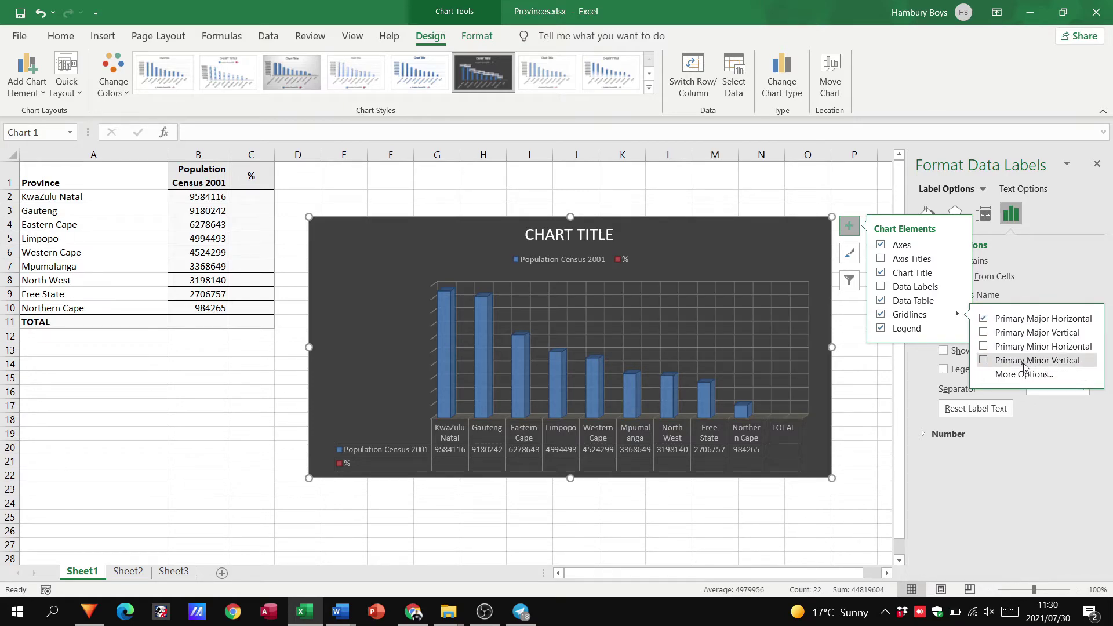
{"action": "left_click", "coordinate": [882, 329]}
{"action": "left_click", "coordinate": [881, 329]}
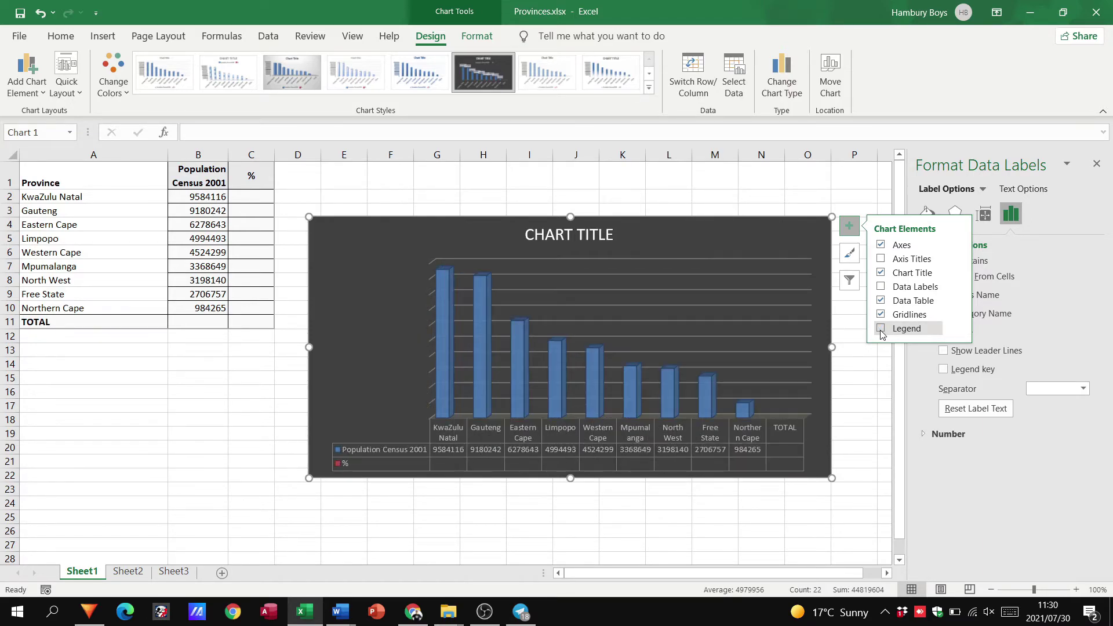
{"action": "left_click", "coordinate": [881, 329]}
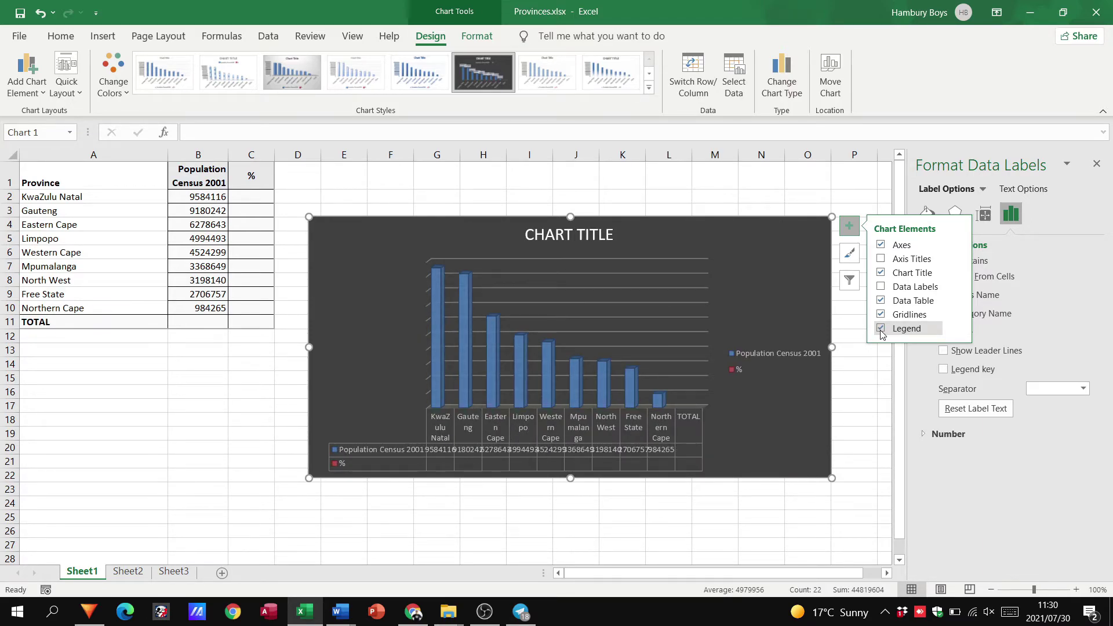
Turn on the chart axes and add placeholder titles to both the vertical and horizontal axes
{"action": "left_click", "coordinate": [882, 248]}
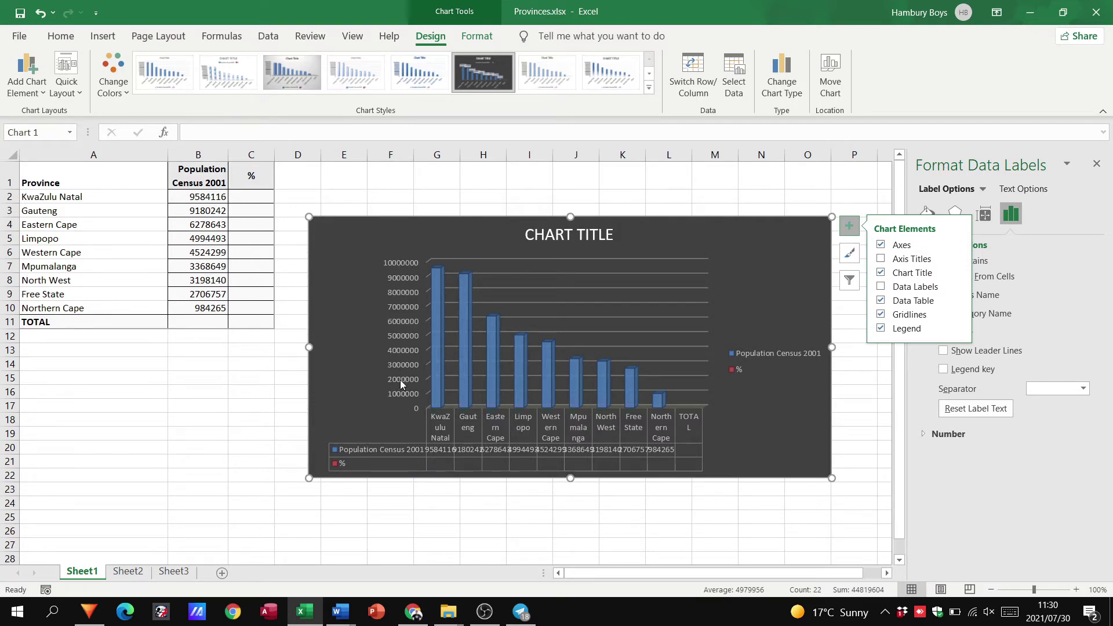
{"action": "left_click", "coordinate": [881, 260]}
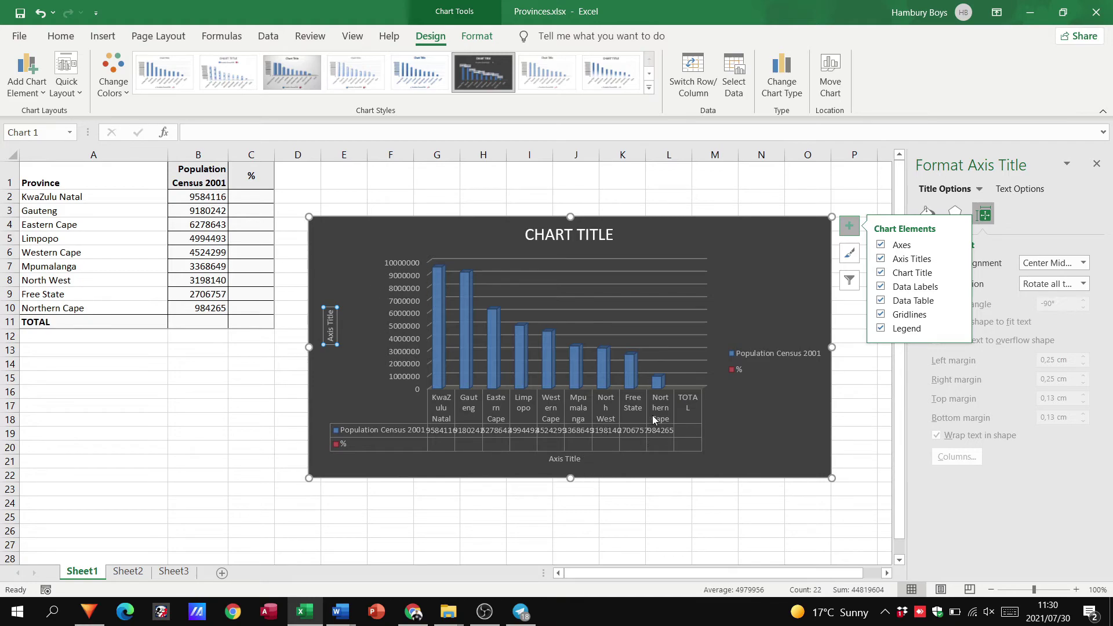
Change the horizontal axis title's word 'Axis' to 'Provinces' so it reads 'Provinces Title'
{"action": "left_click", "coordinate": [561, 458]}
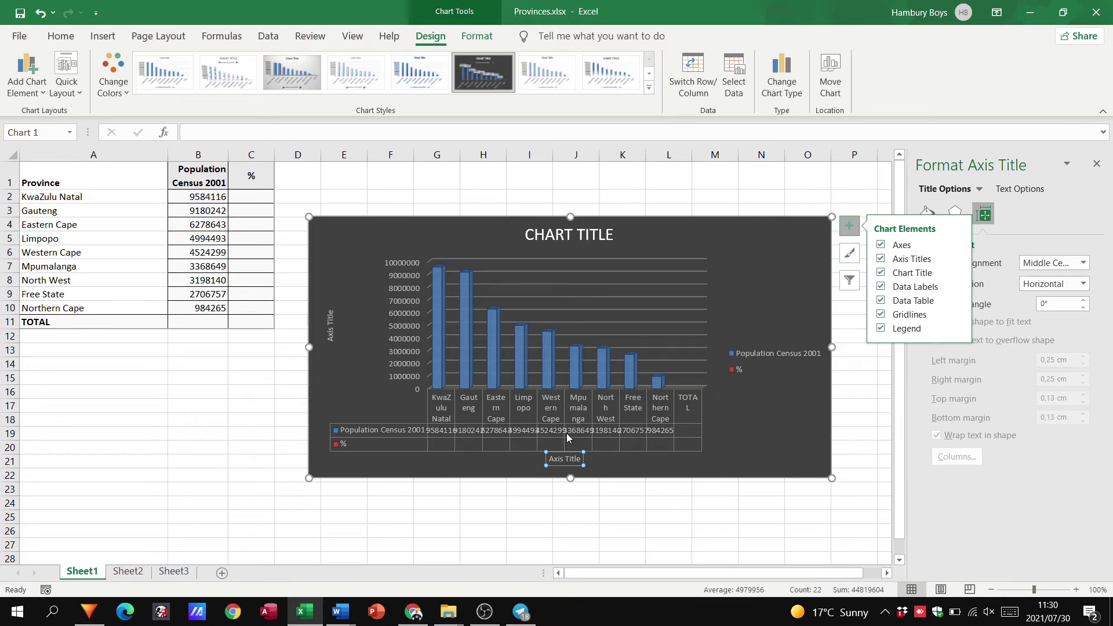
{"action": "key", "text": "Delete"}
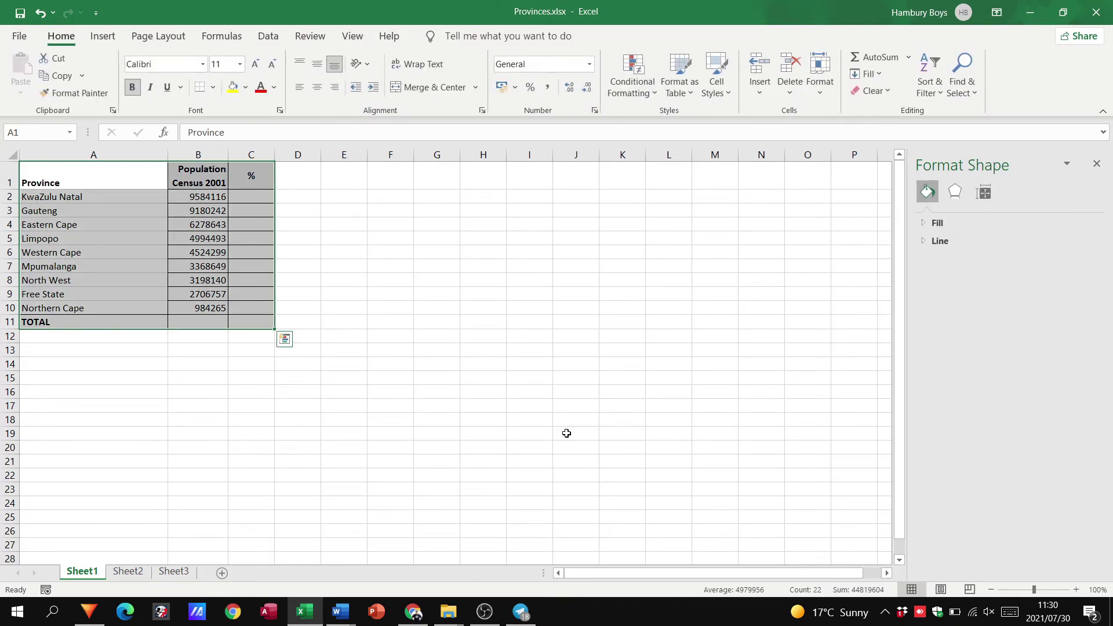
{"action": "key", "text": "ctrl+z"}
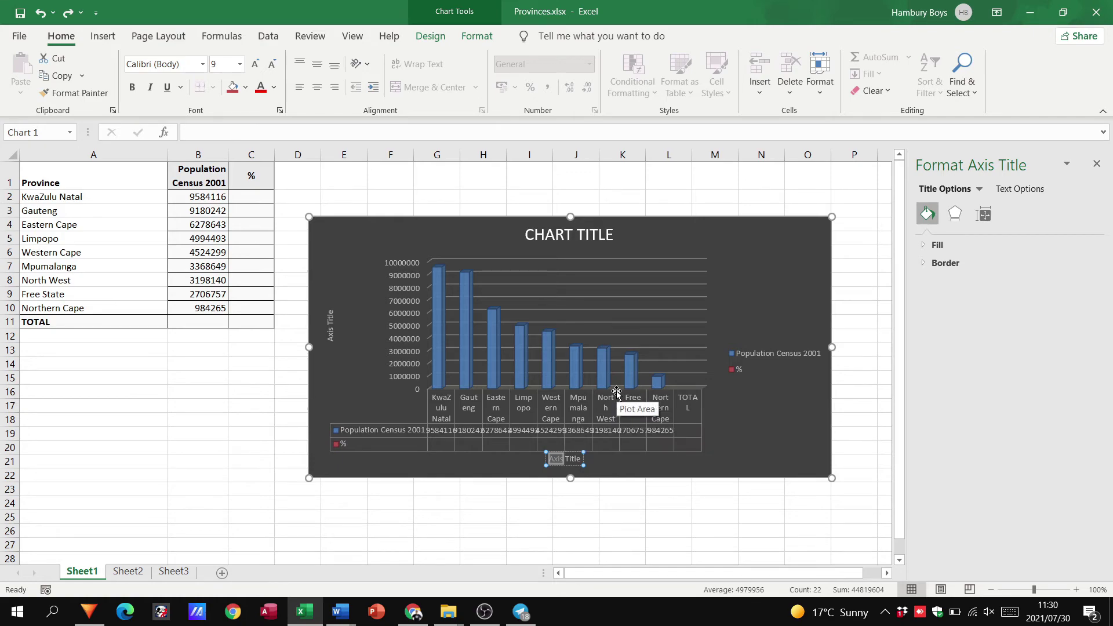
{"action": "key", "text": "BackSpace"}
{"action": "key", "text": "BackSpace"}
{"action": "key", "text": "BackSpace"}
{"action": "key", "text": "BackSpace"}
{"action": "type", "text": "Provinces"}
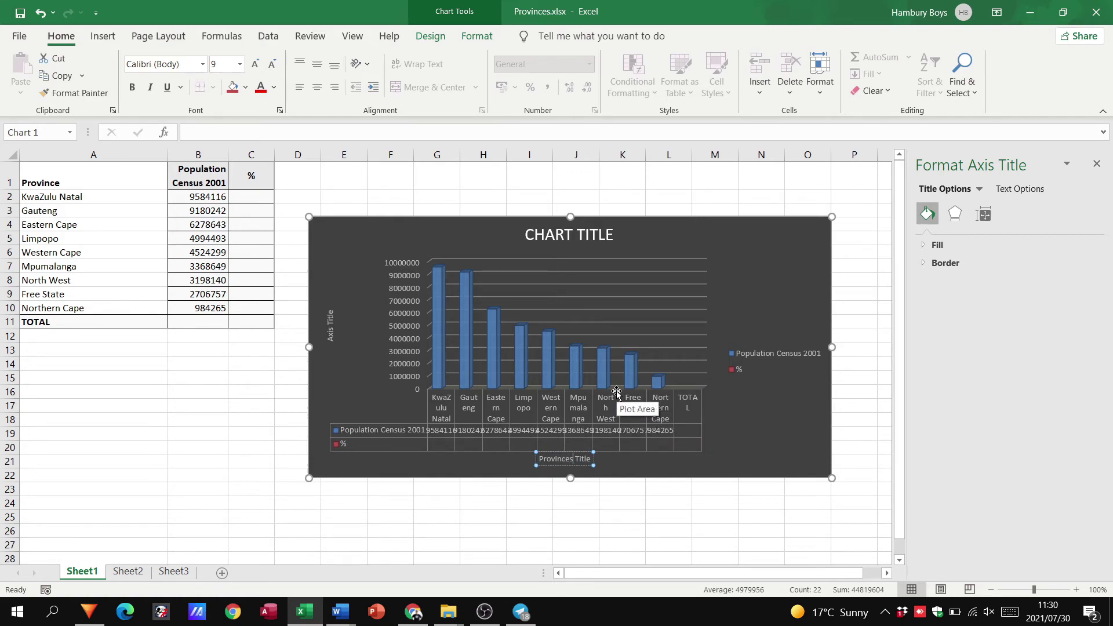
{"action": "left_click", "coordinate": [742, 444]}
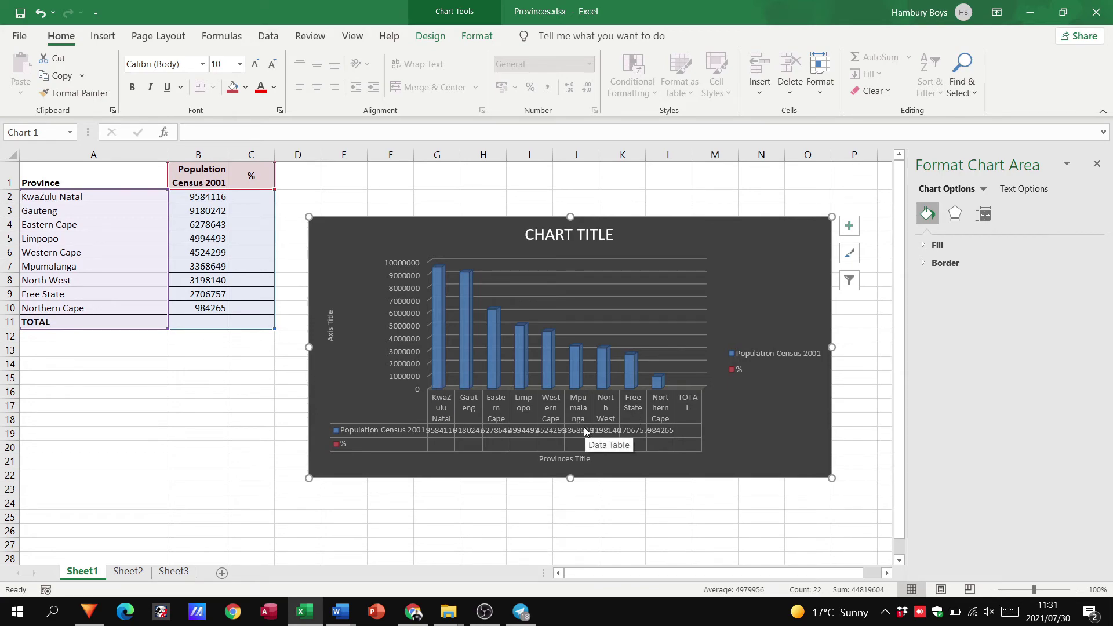
Switch the chart area's fill to Picture or texture fill in Format Chart Area
{"action": "left_click", "coordinate": [1097, 165]}
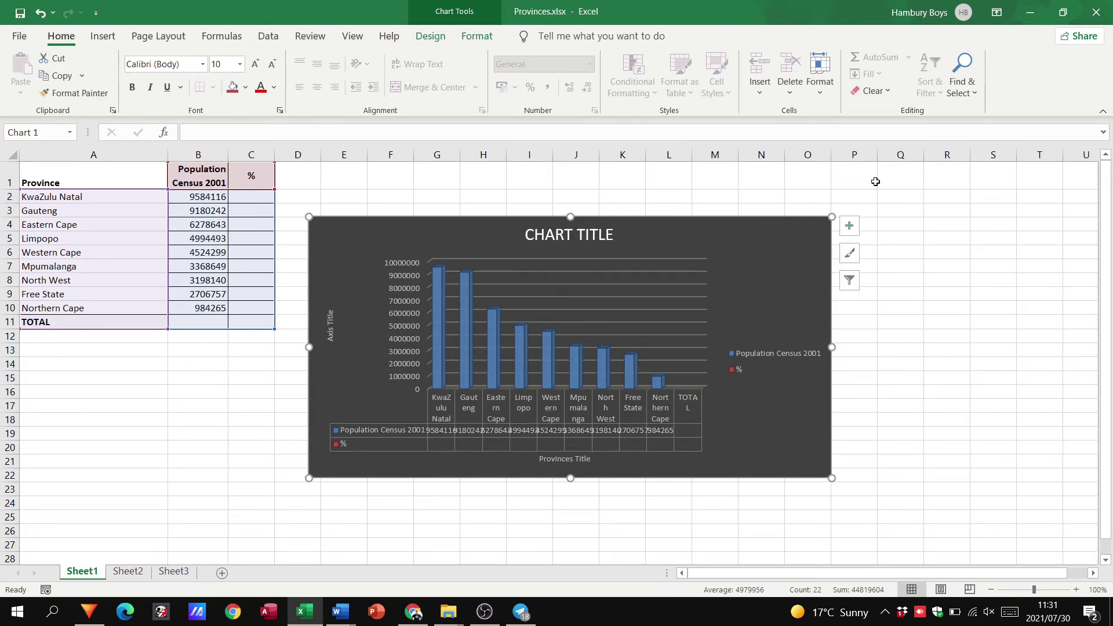
{"action": "right_click", "coordinate": [777, 253]}
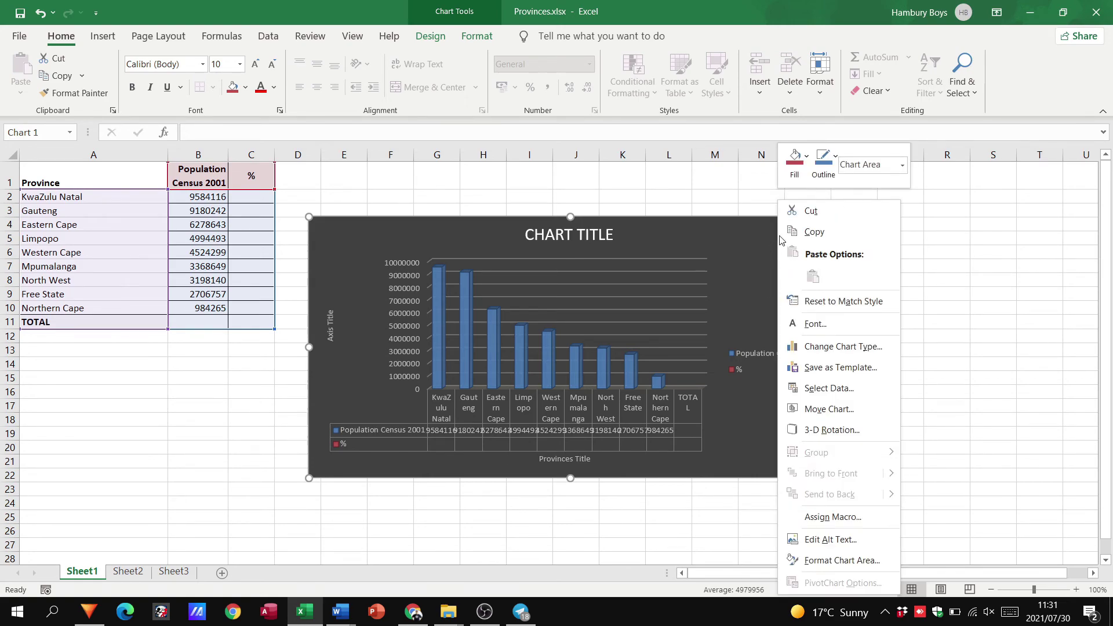
{"action": "left_click", "coordinate": [852, 563]}
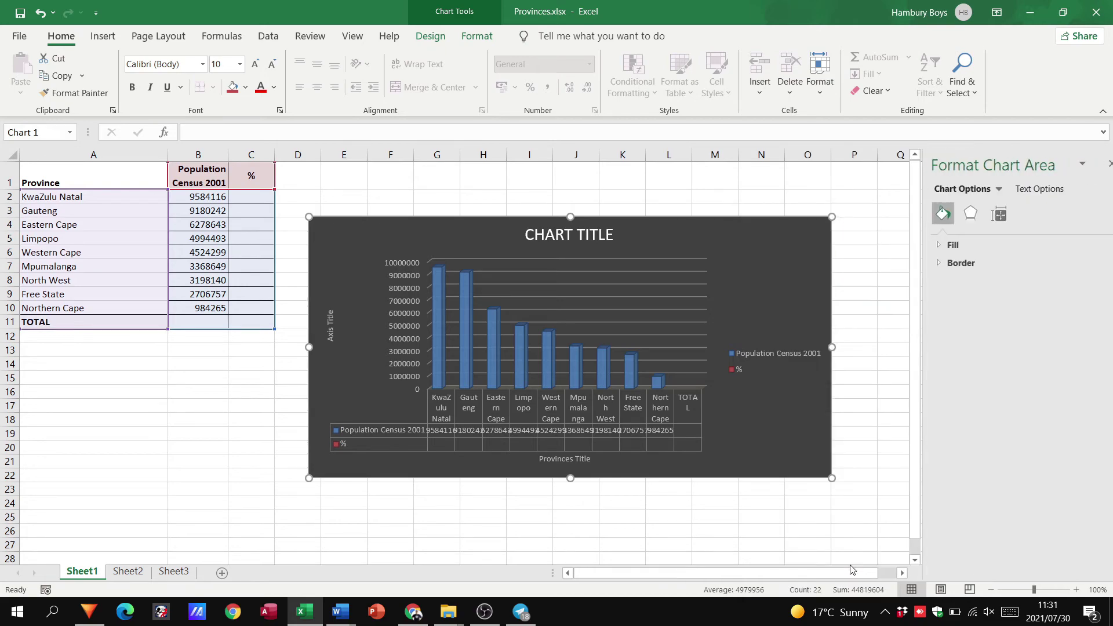
{"action": "left_click", "coordinate": [934, 248]}
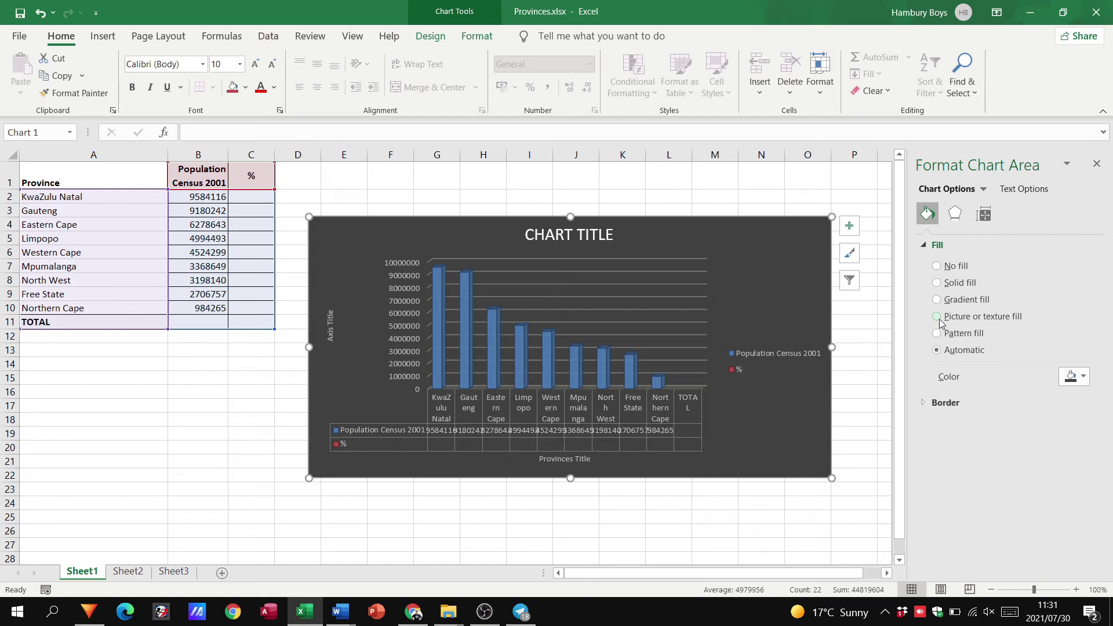
{"action": "left_click", "coordinate": [936, 283]}
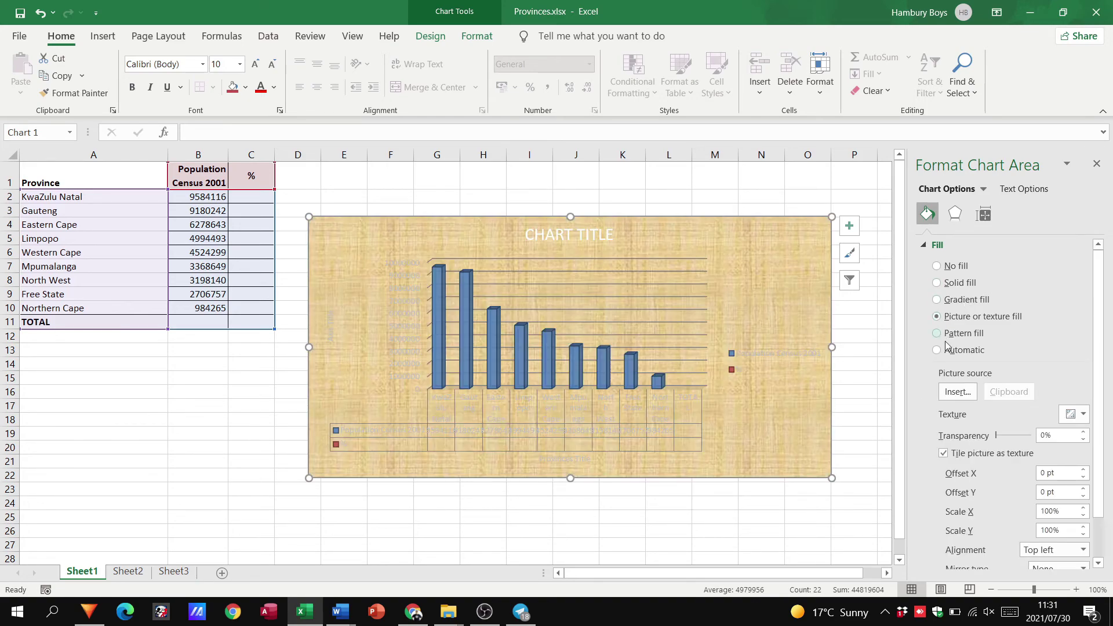
Insert the sunset tree photo from a file as the chart background and close the formatting pane
{"action": "left_click", "coordinate": [957, 392]}
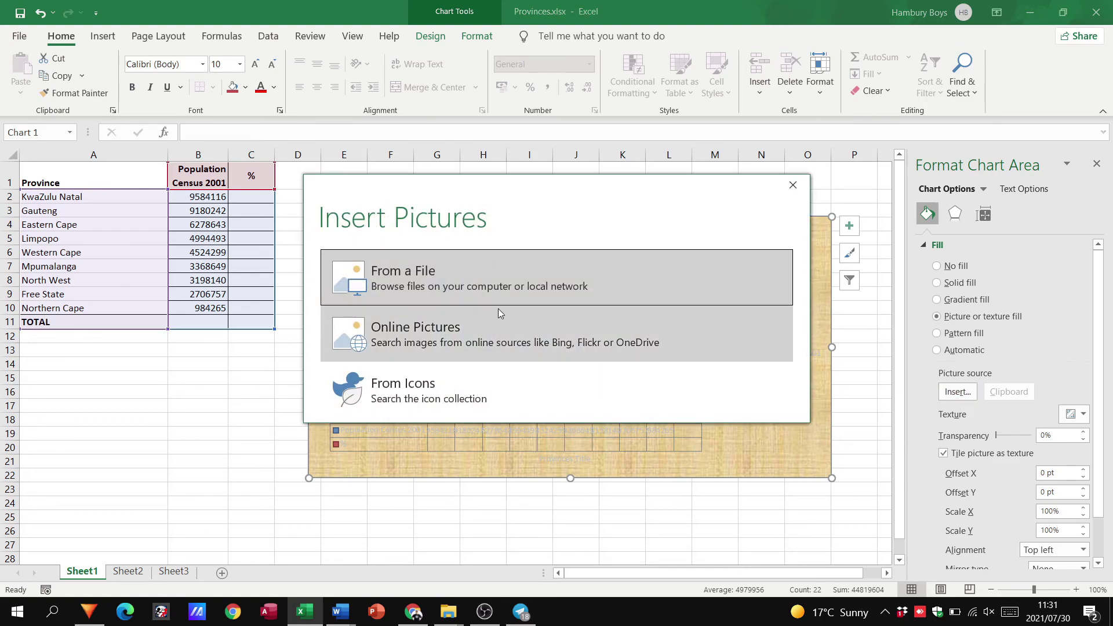
{"action": "left_click", "coordinate": [450, 290]}
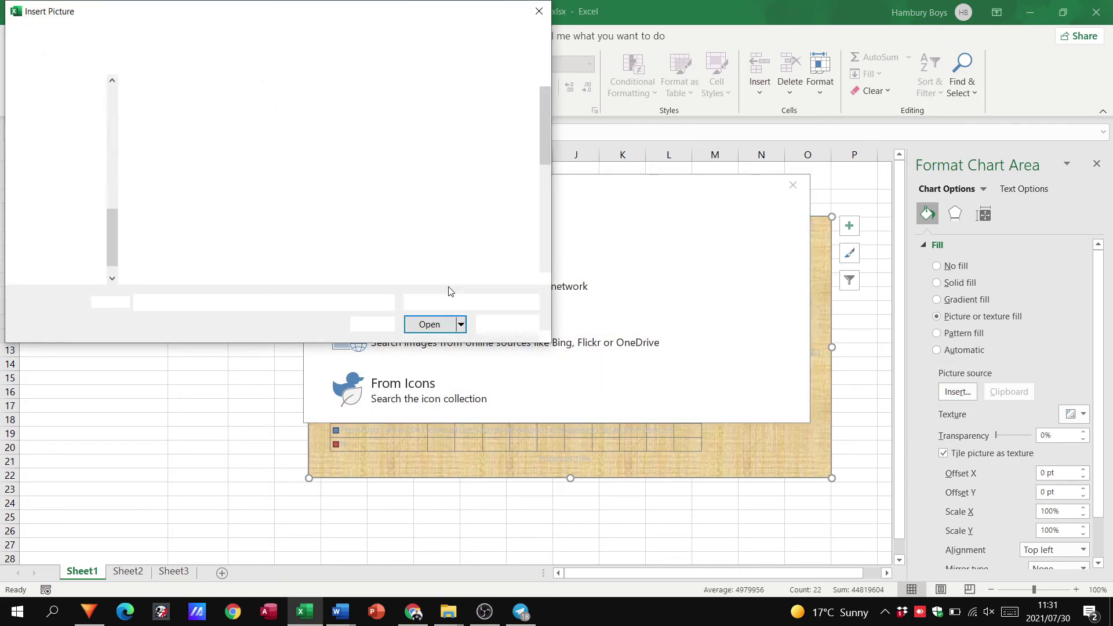
{"action": "double_click", "coordinate": [426, 239]}
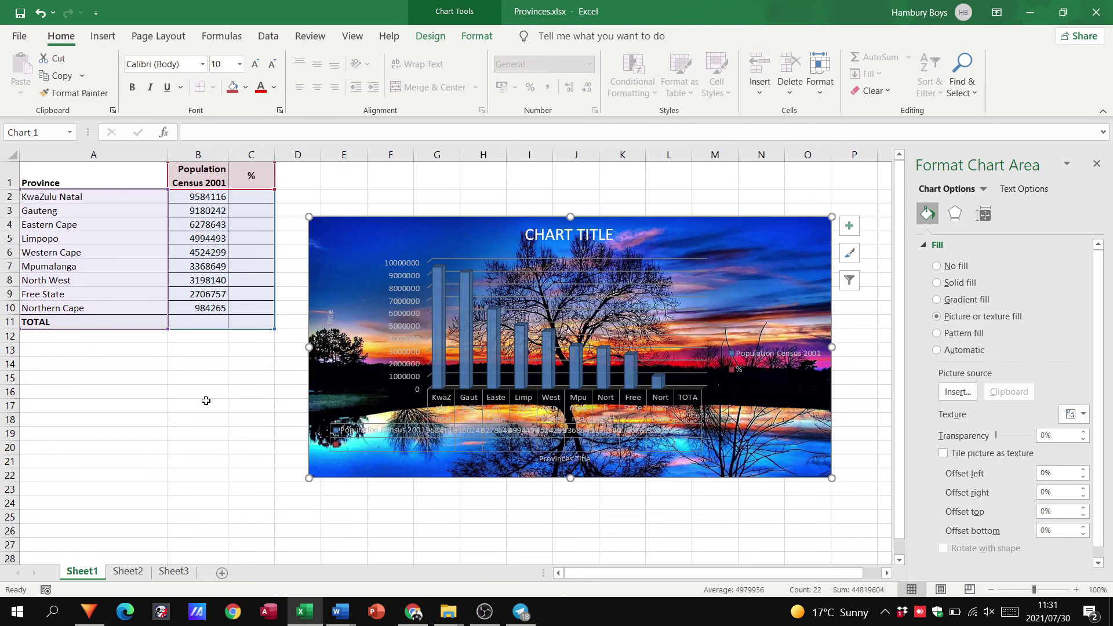
{"action": "left_click", "coordinate": [1096, 164]}
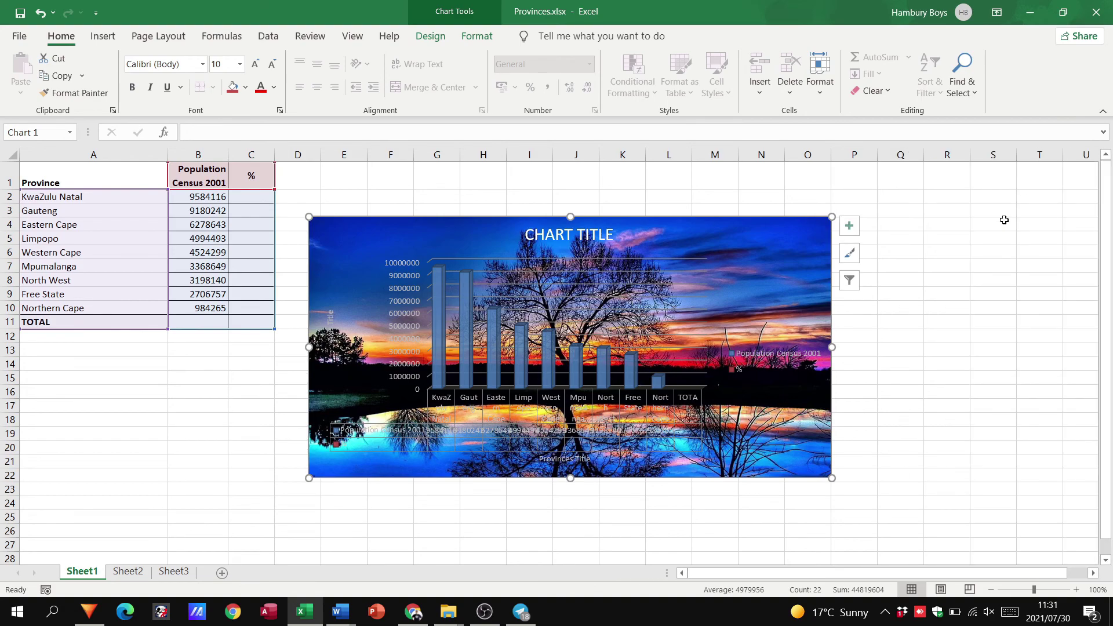